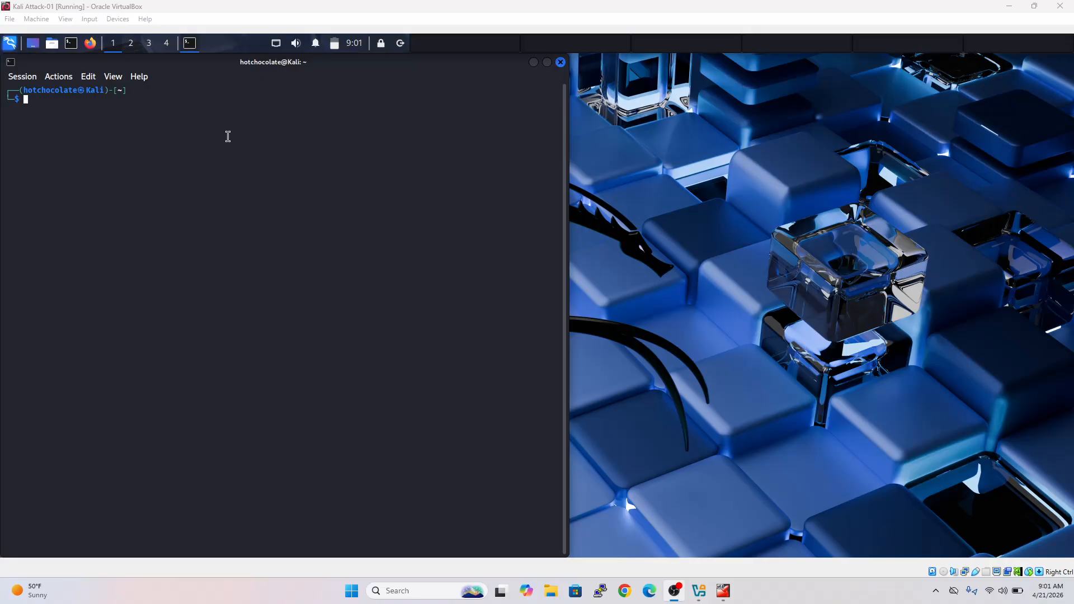
Launch Wireshark with sudo from the terminal, entering the account password, maximize its window and close it
click(154, 132)
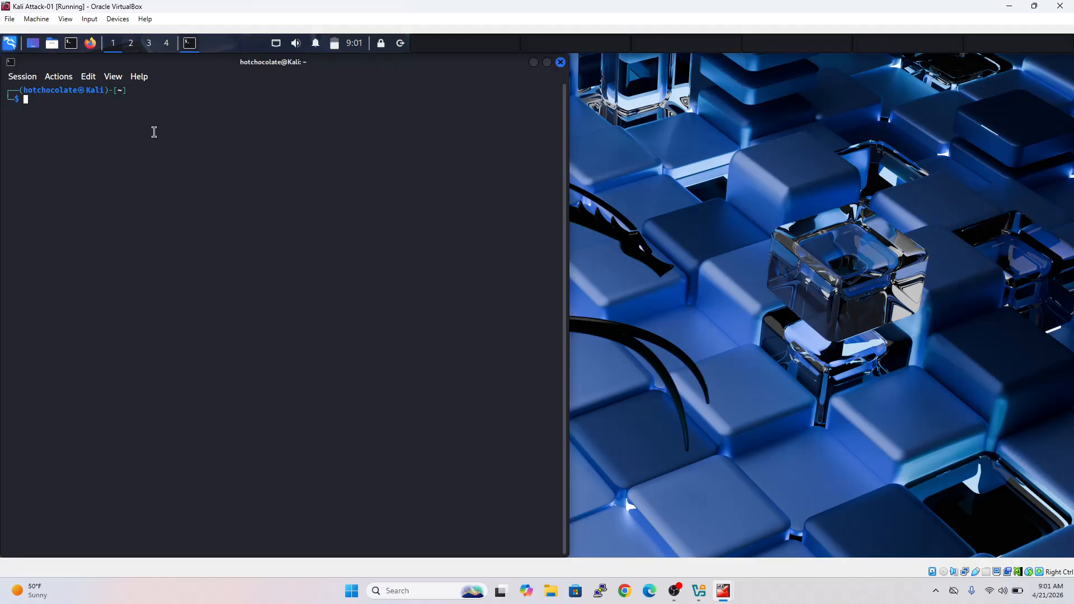
text(sudo )
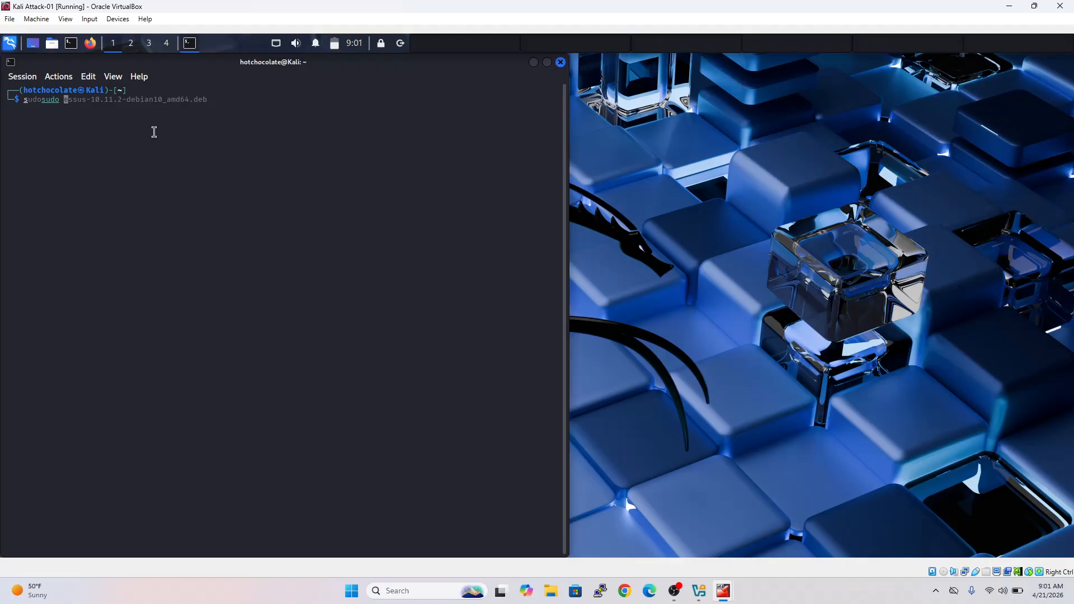
text(wireshark)
key(Return)
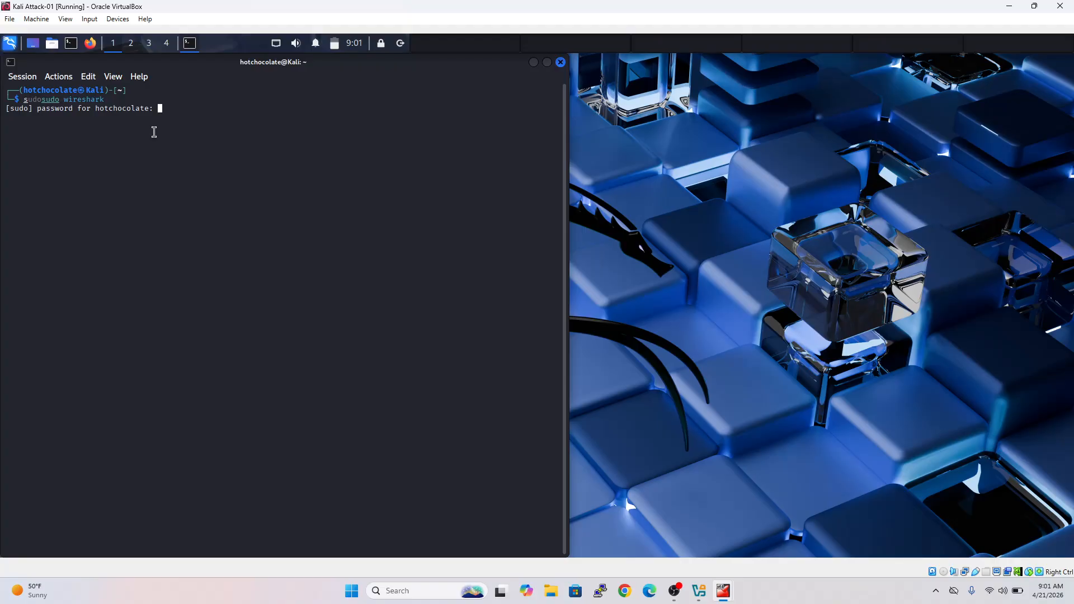
key(Return)
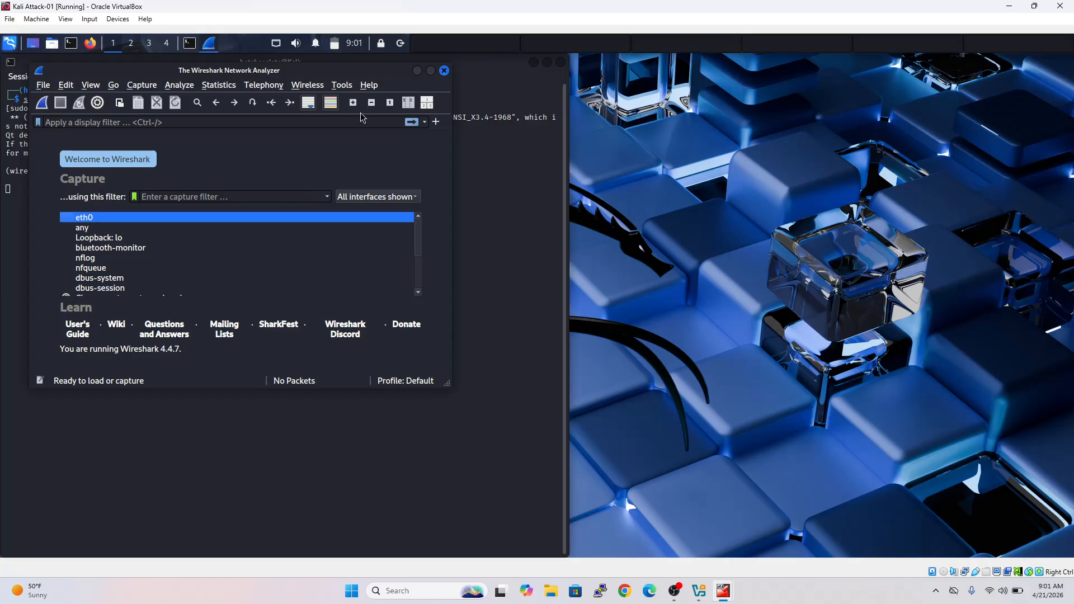
click(430, 71)
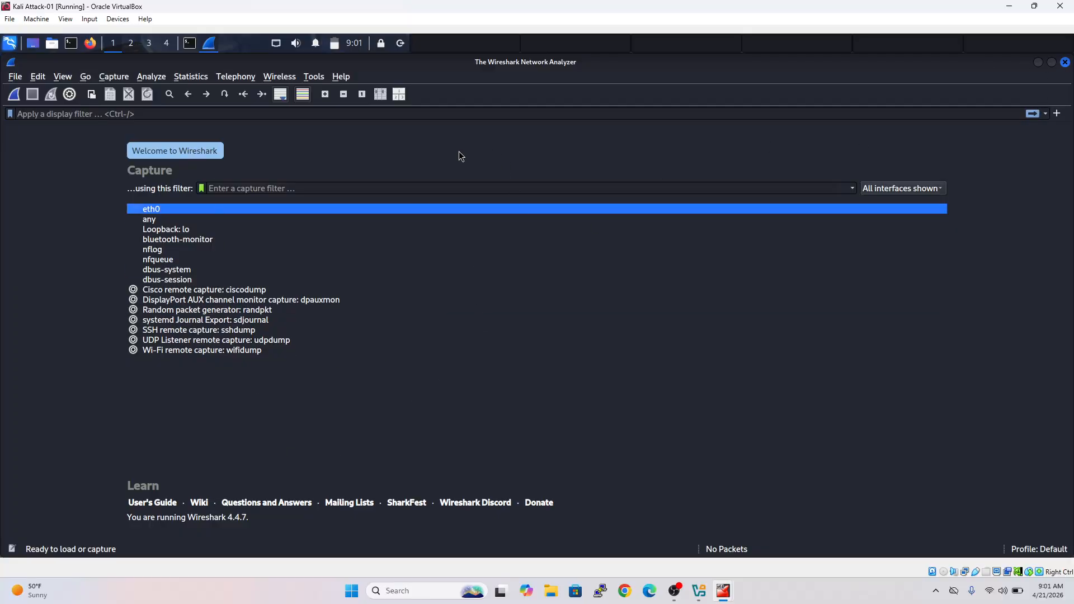
click(1065, 62)
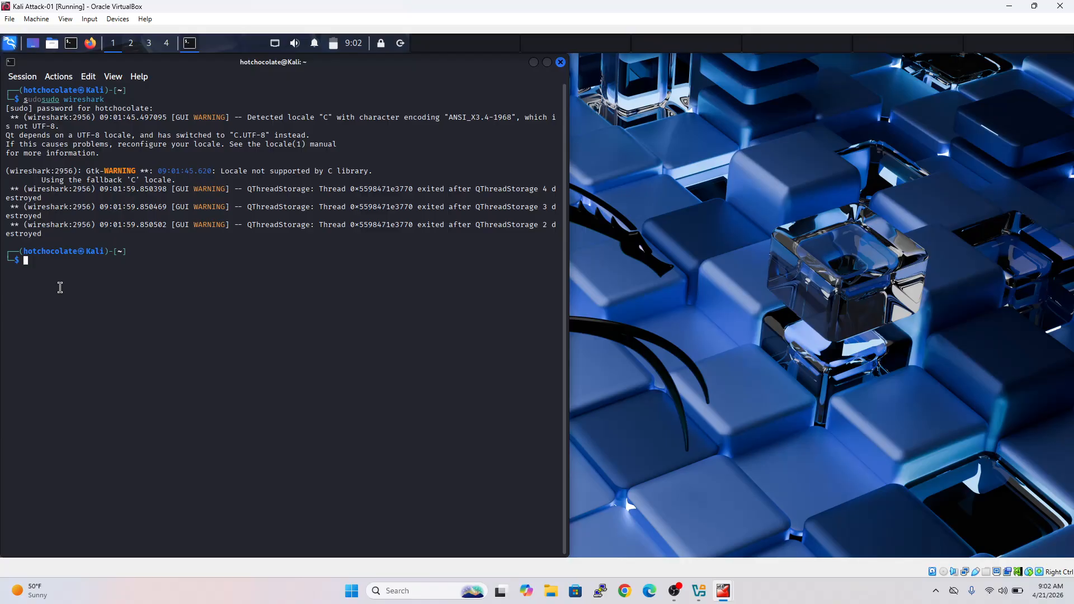
Launch Wireshark from the terminal without sudo and close it
text(wireshark)
key(Return)
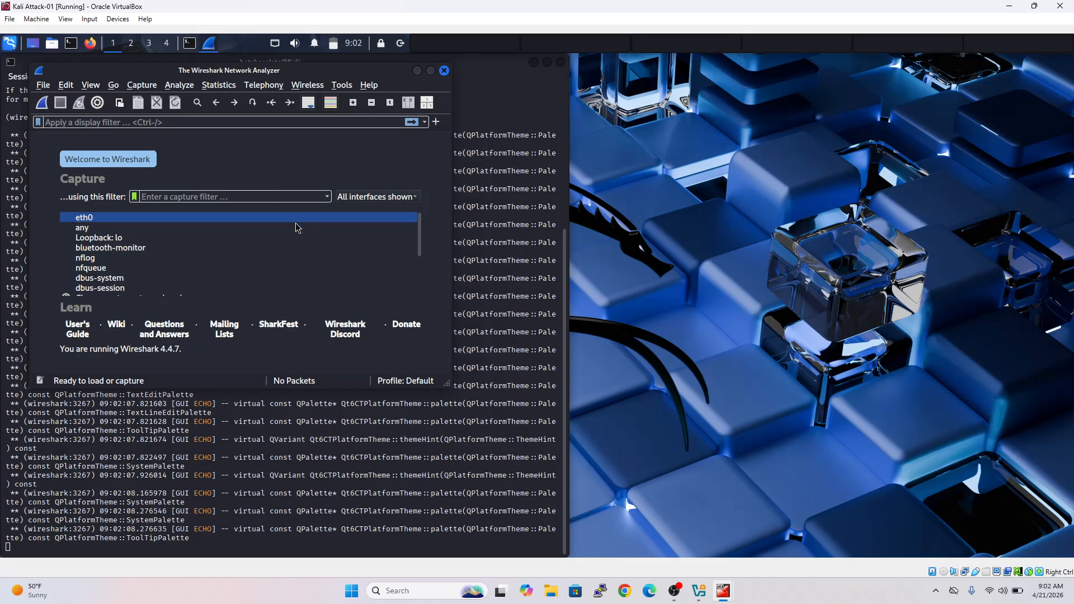
click(444, 70)
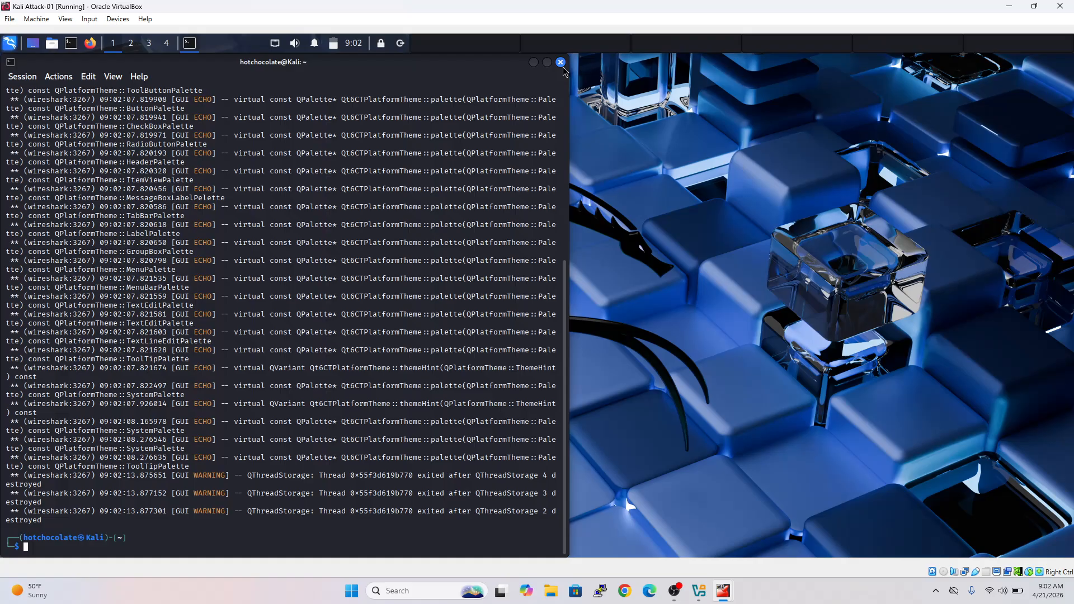
Find Wireshark among the Kali applications by searching for "wire", launch it and maximize its window
click(10, 44)
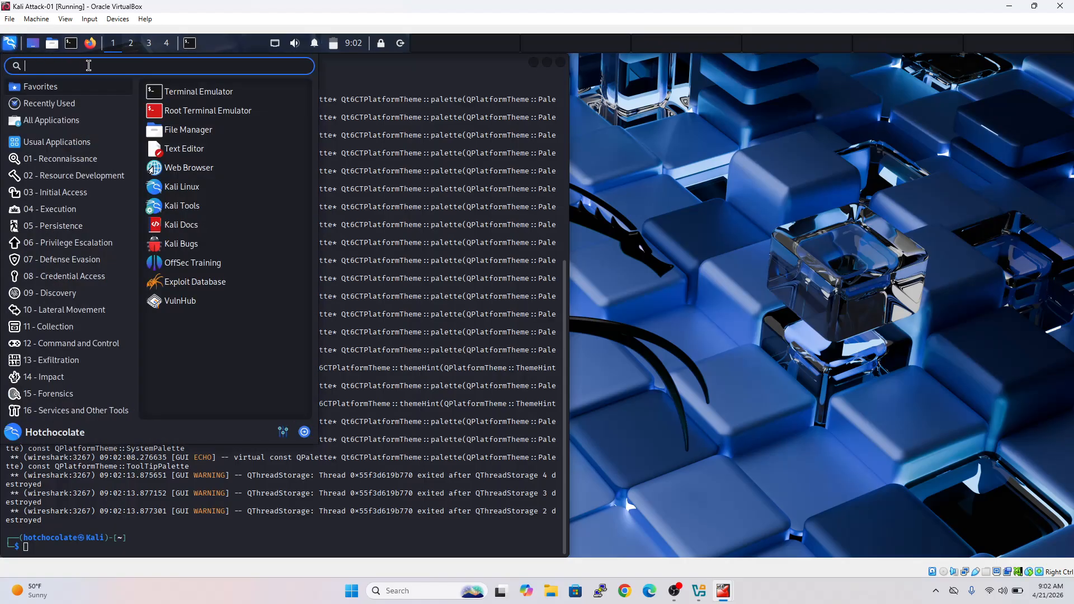
text(wire)
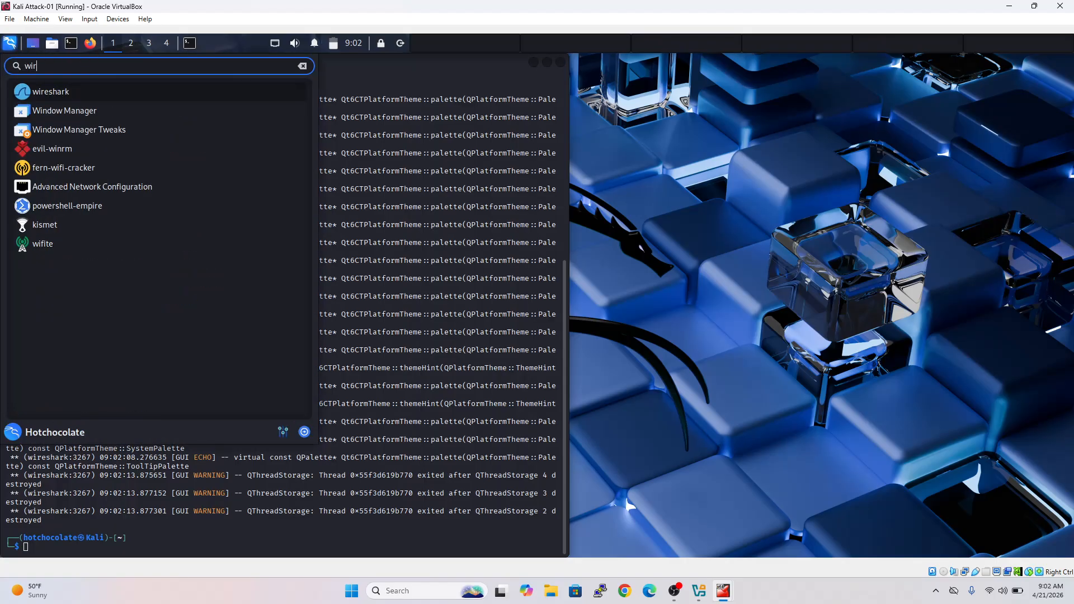
click(65, 97)
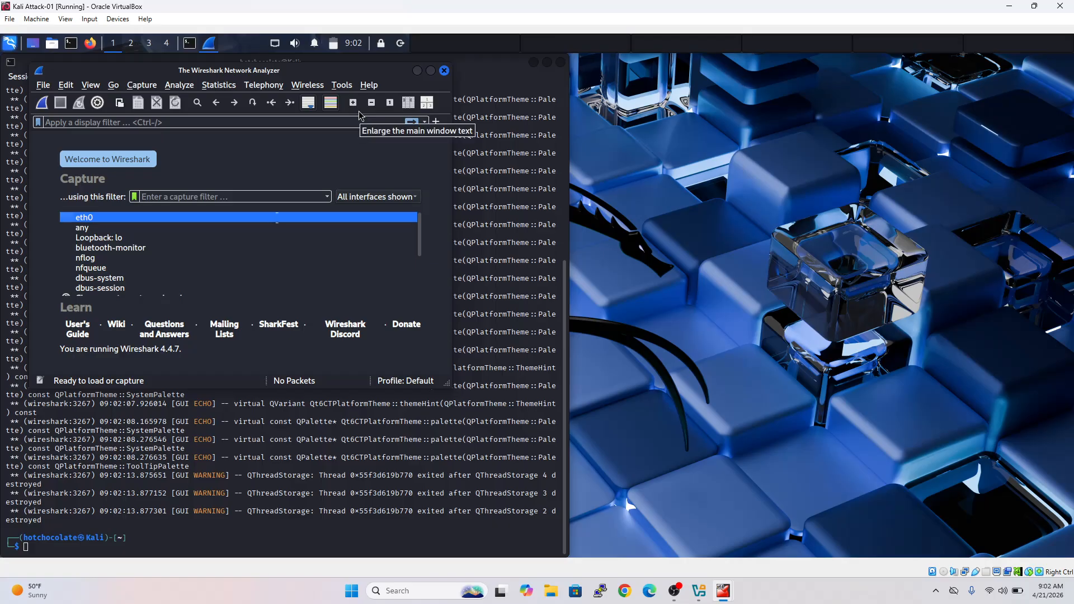
click(434, 72)
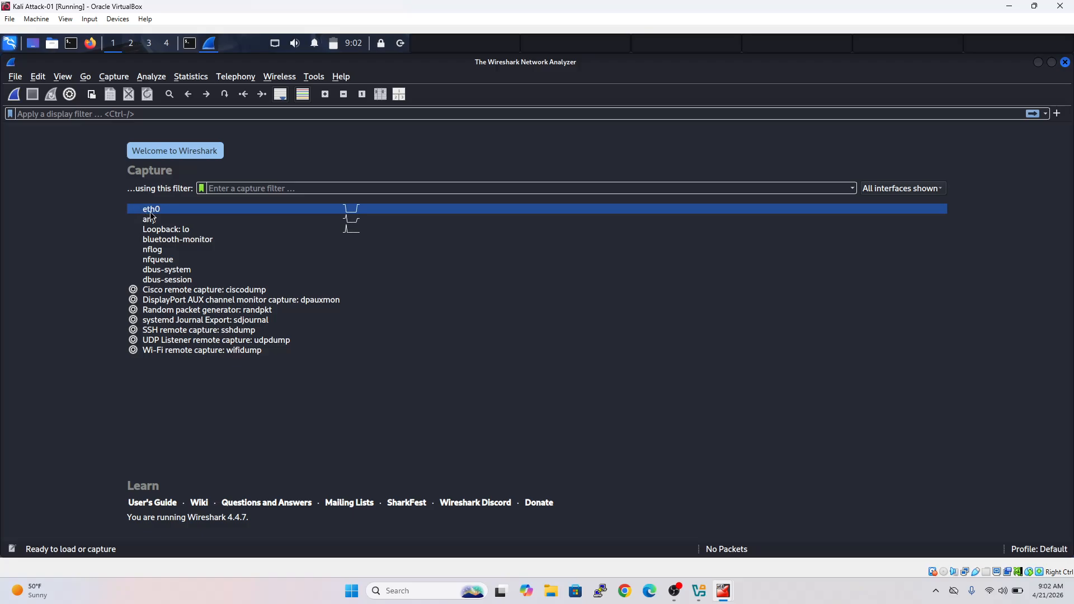
Capture live traffic on the eth0 interface, and stop the capture once some packets have been recorded
click(13, 96)
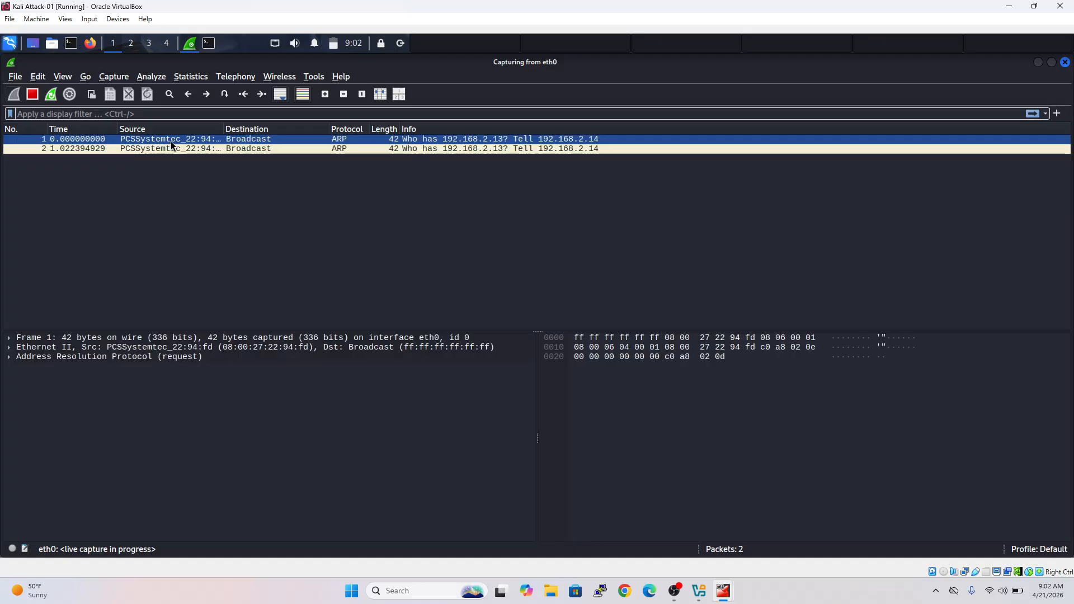
click(378, 140)
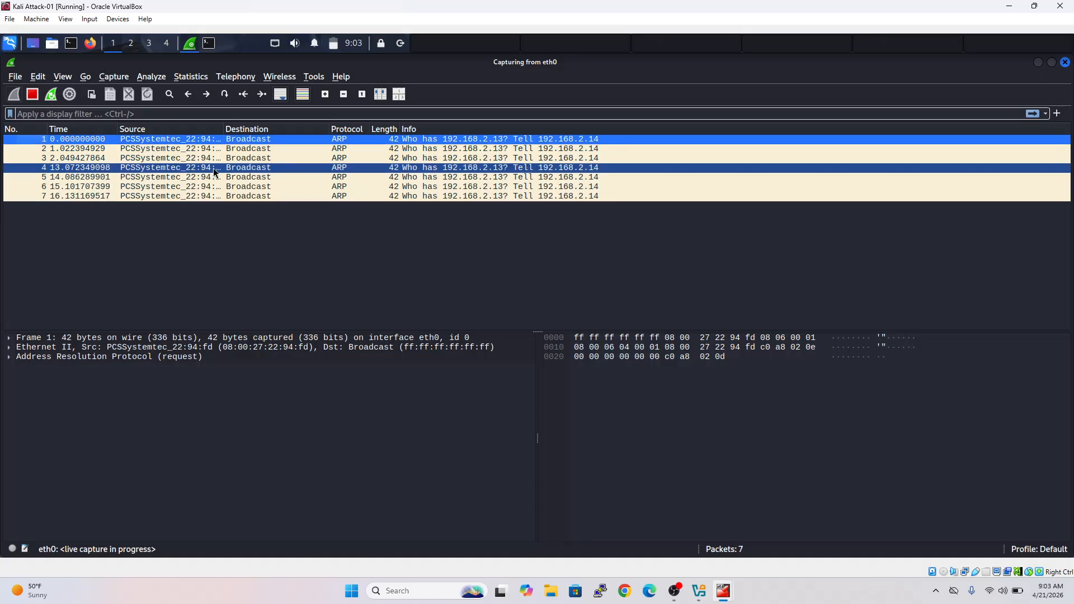
click(35, 97)
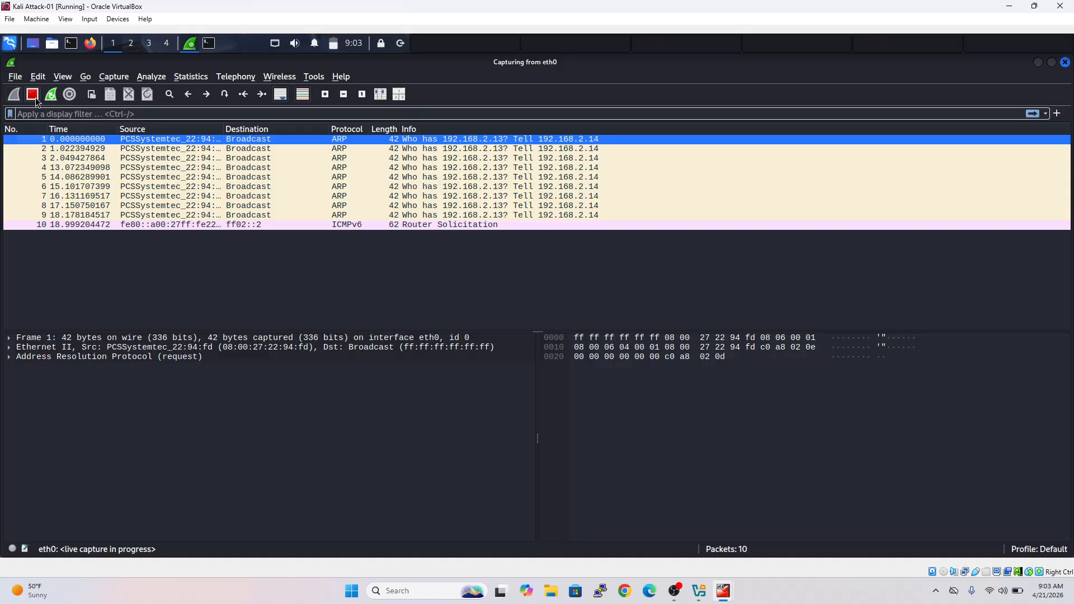
Add a new packet list column in the column preferences and title it "Source Port"
right_click(451, 129)
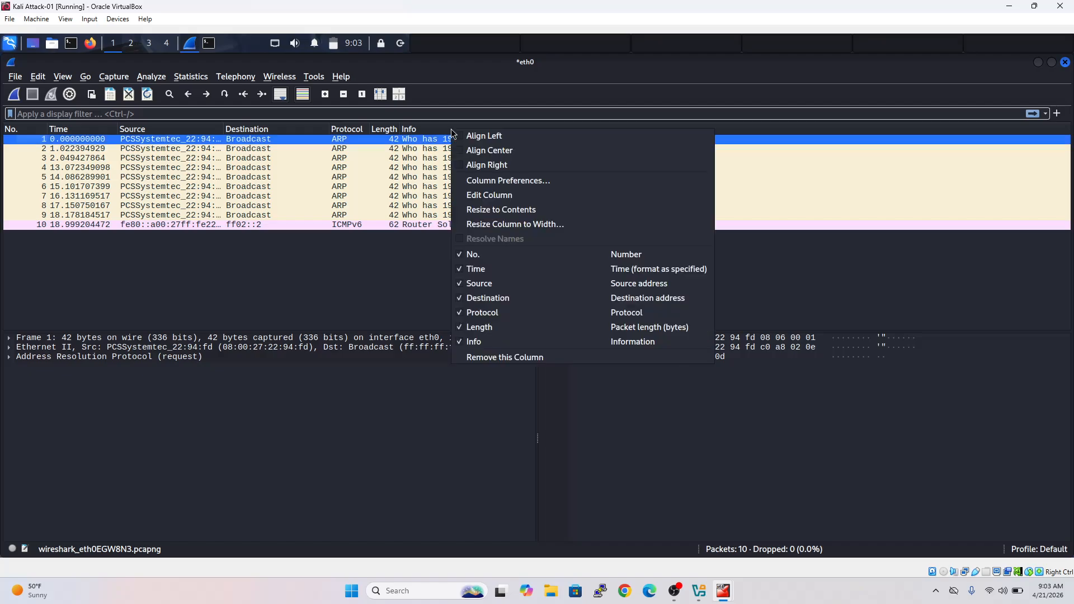
click(489, 183)
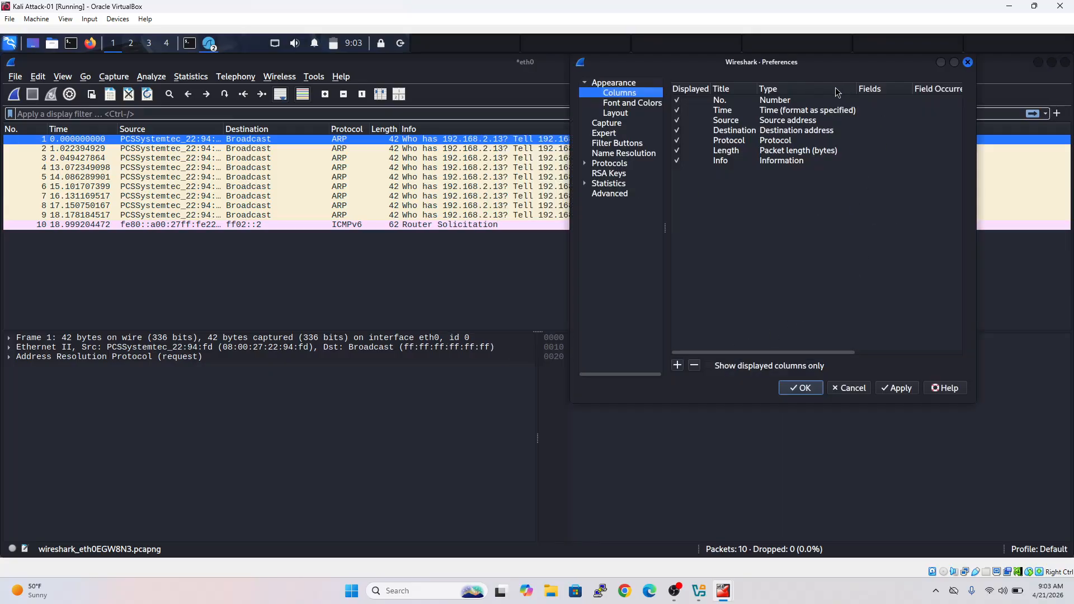
drag(834, 68, 564, 100)
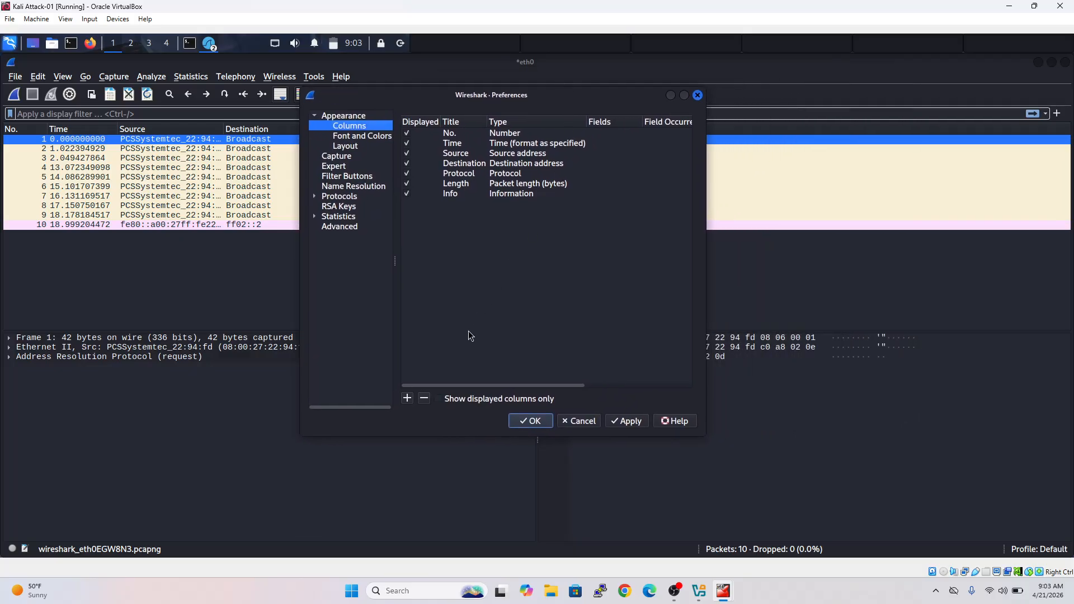
click(407, 400)
click(464, 209)
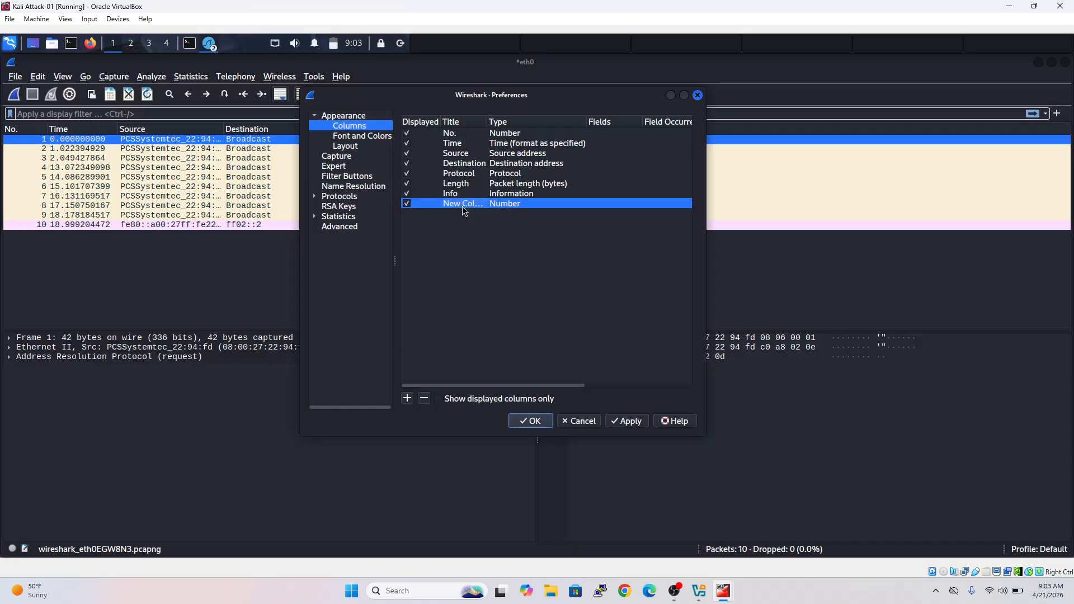
click(463, 205)
key(BackSpace)
text(Source Port)
Set the Source Port column's type to Source port and apply the column preferences
double_click(511, 204)
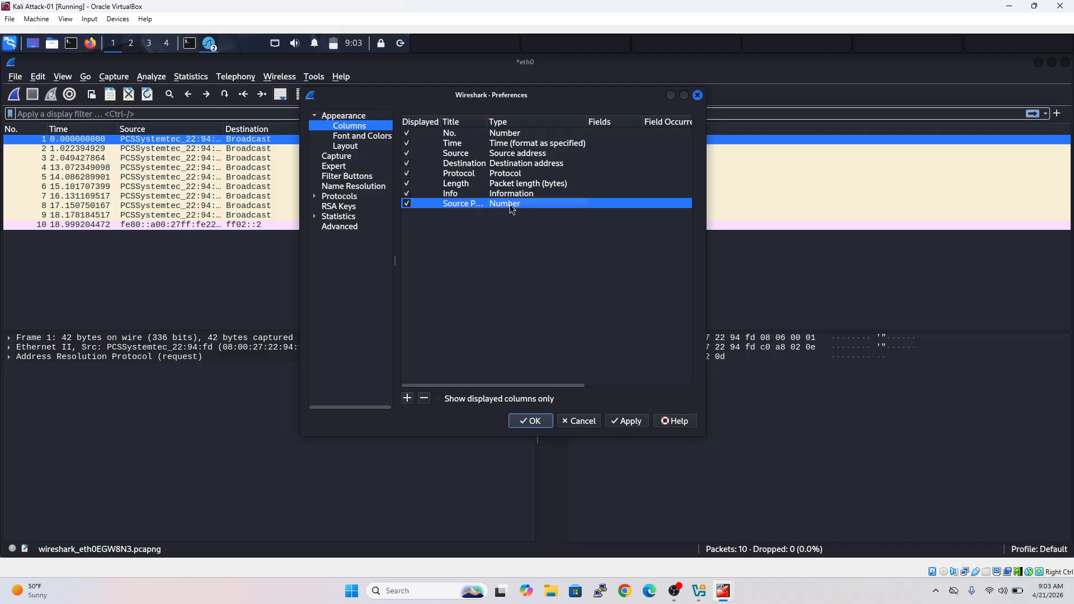
click(576, 207)
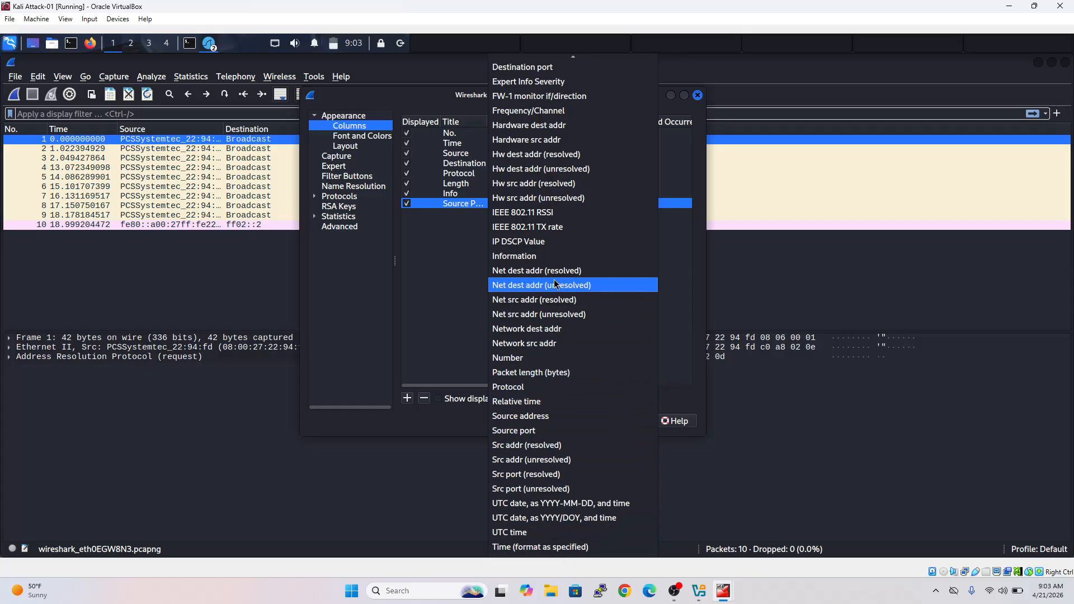
scroll(548, 281, up, 4)
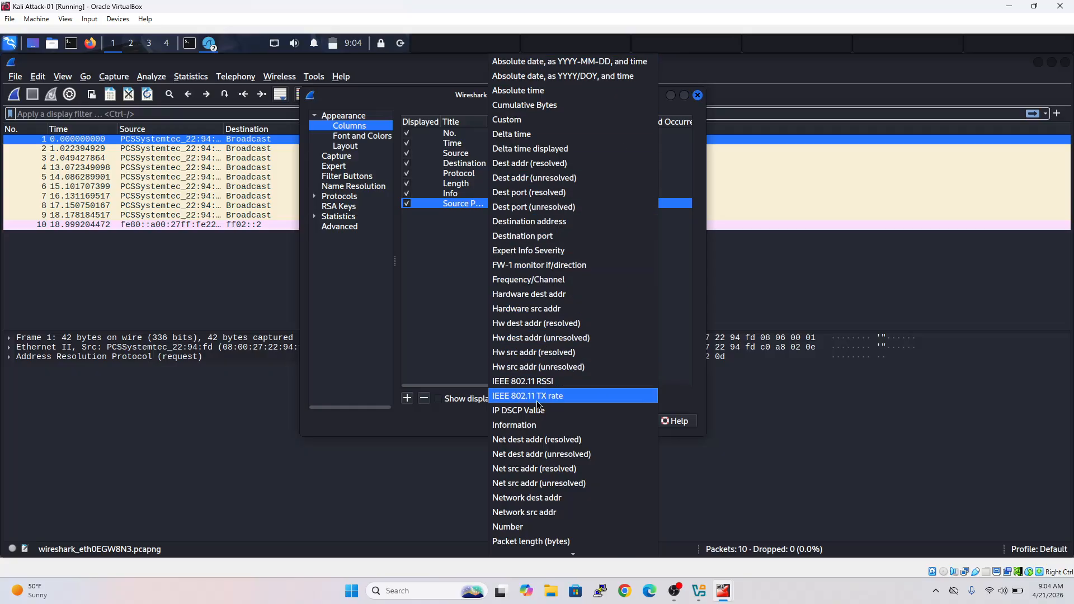
scroll(545, 529, down, 1)
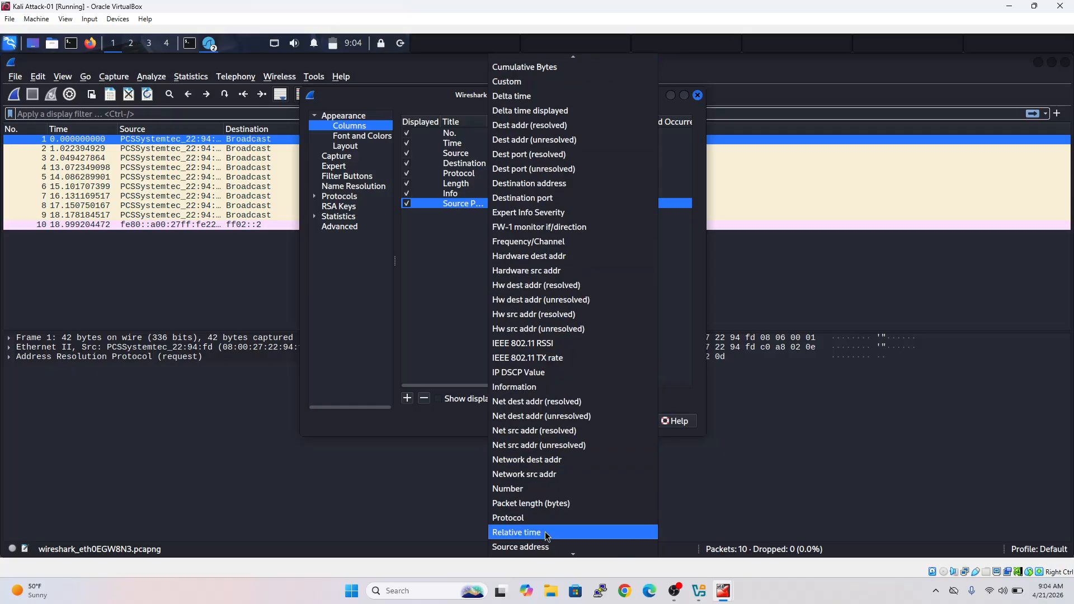
scroll(546, 534, down, 3)
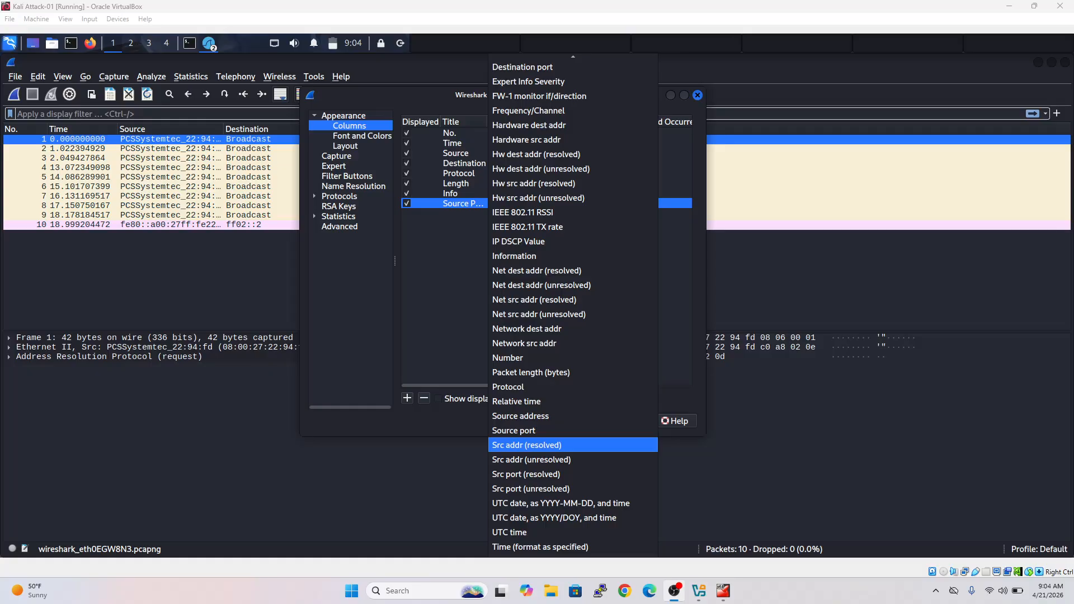
click(543, 434)
click(639, 427)
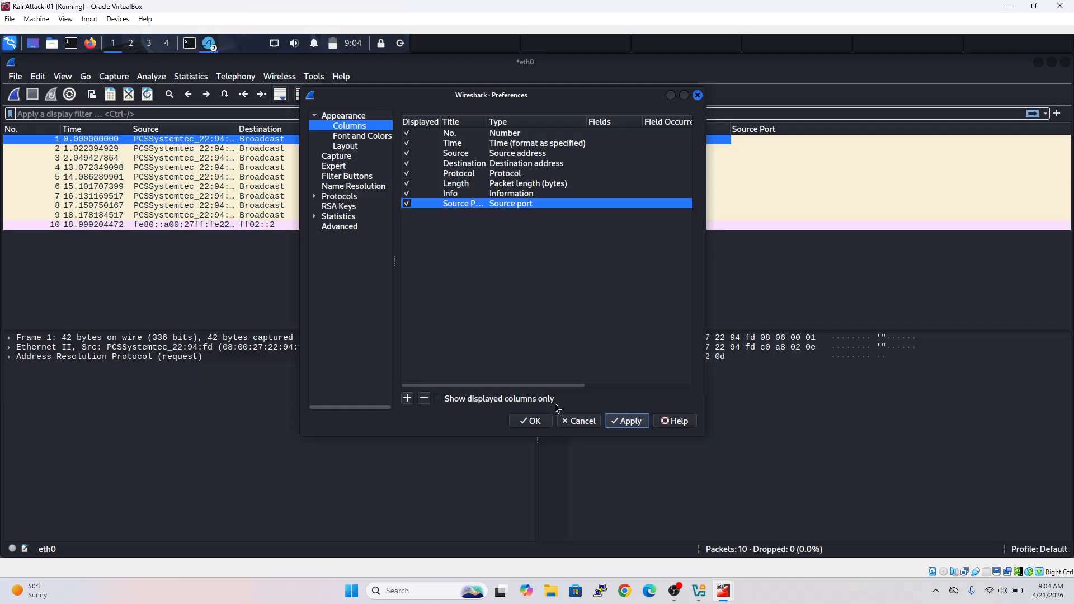
click(537, 423)
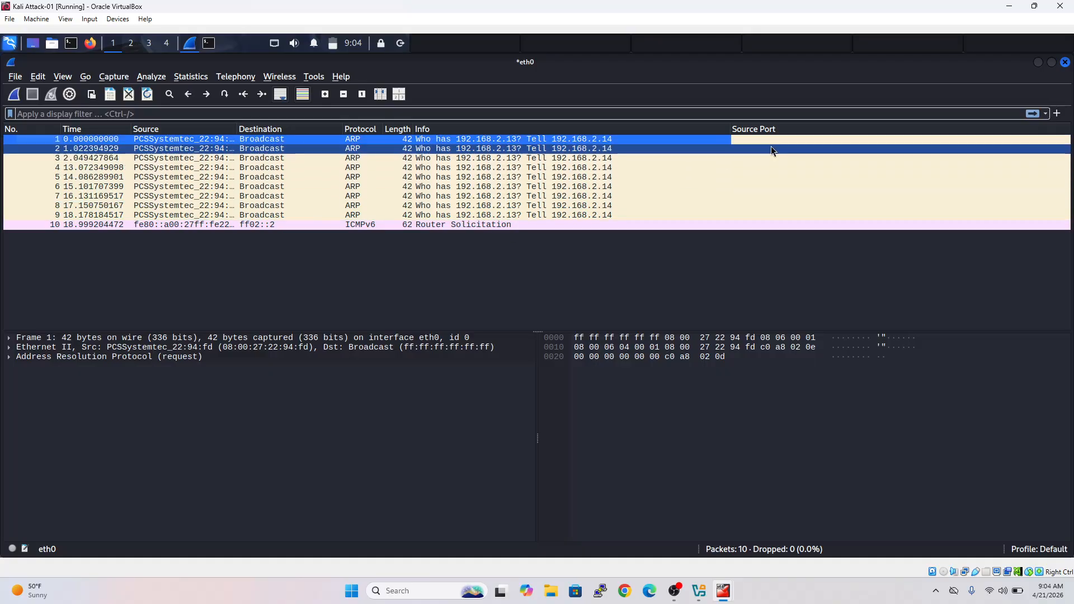
Add another packet list column in the column preferences and title it "Source Destination Port"
right_click(672, 130)
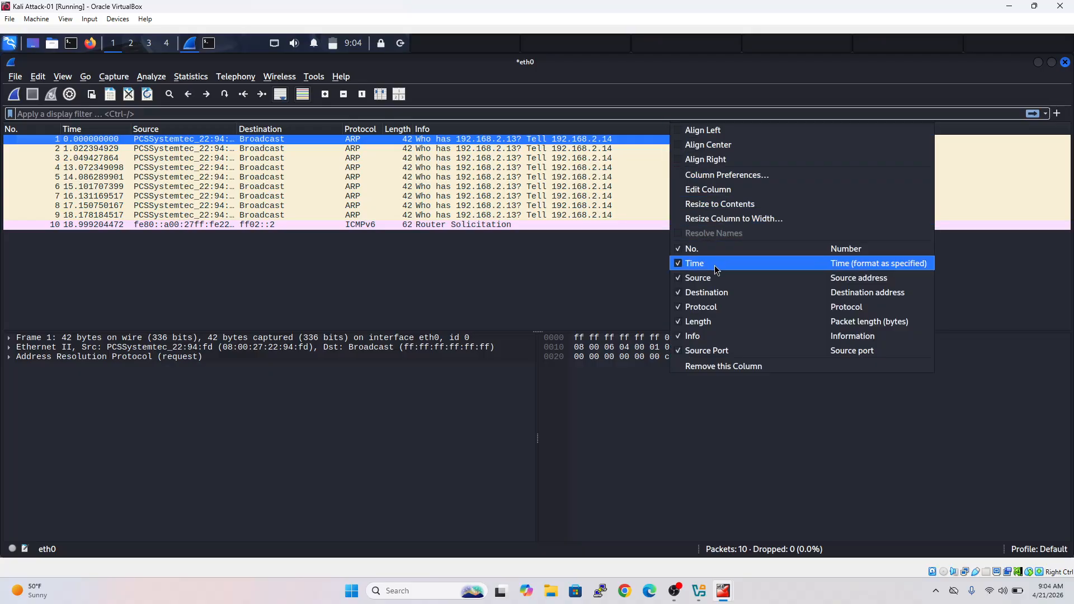
click(710, 176)
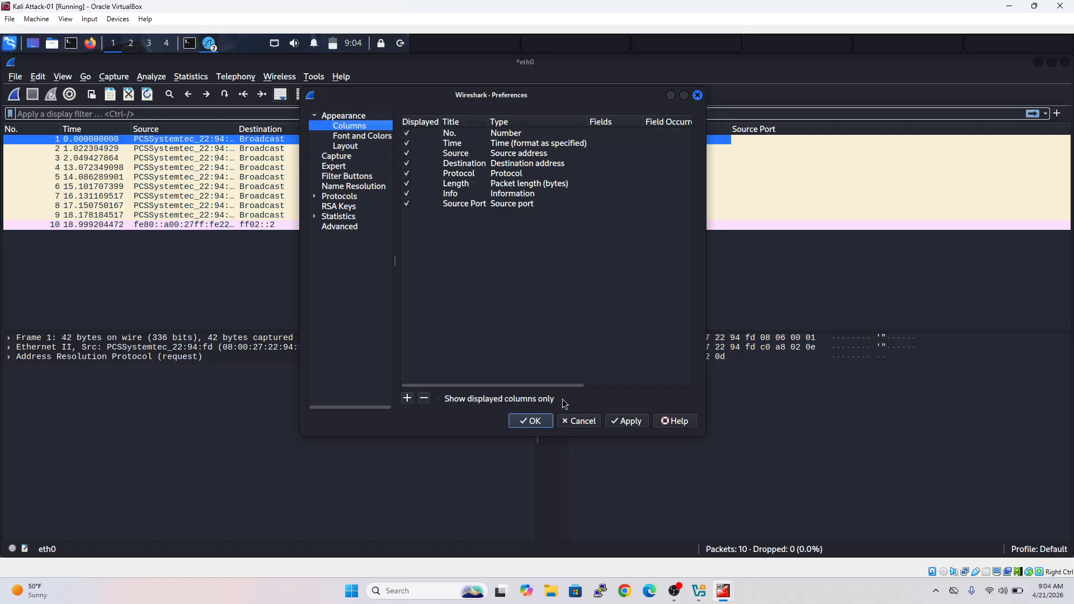
click(407, 399)
double_click(462, 214)
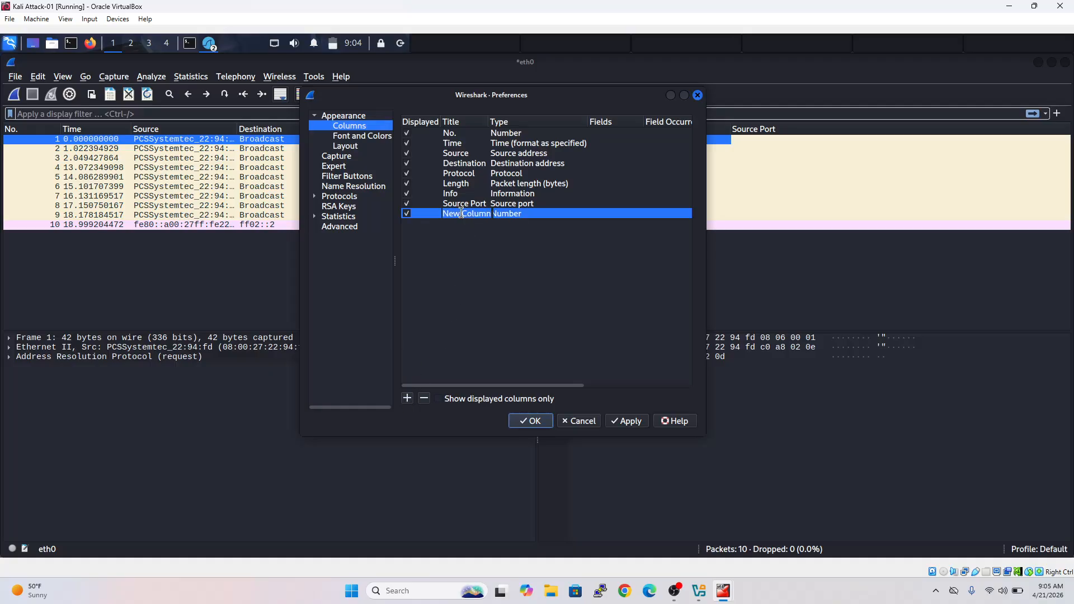
key(BackSpace)
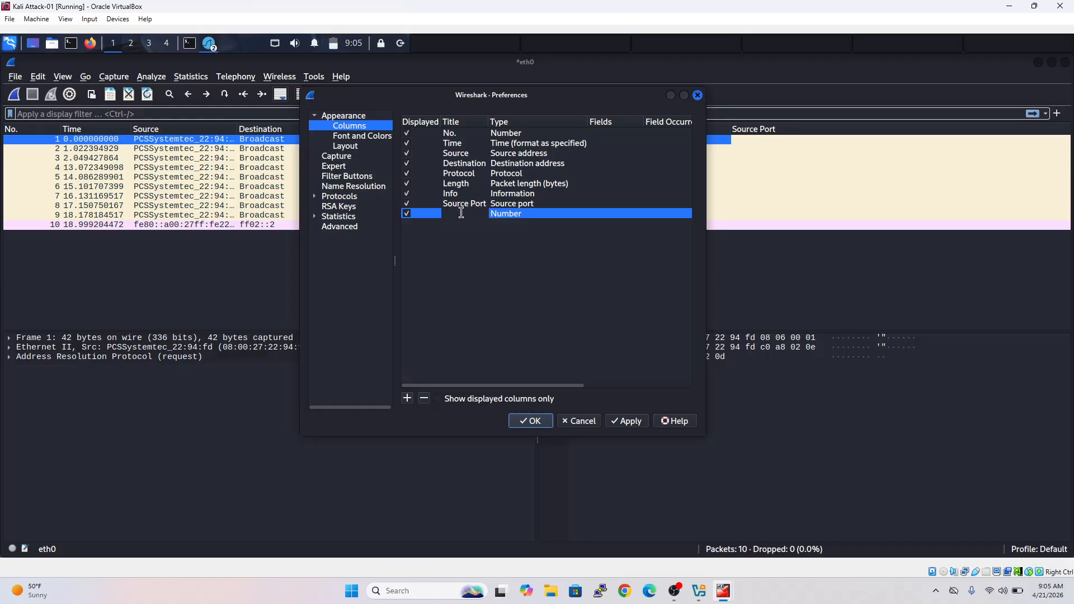
text(S)
text(ource Destinant)
key(BackSpace)
key(BackSpace)
text(t)
key(BackSpace)
text(i)
key(BackSpace)
text(ationb Port)
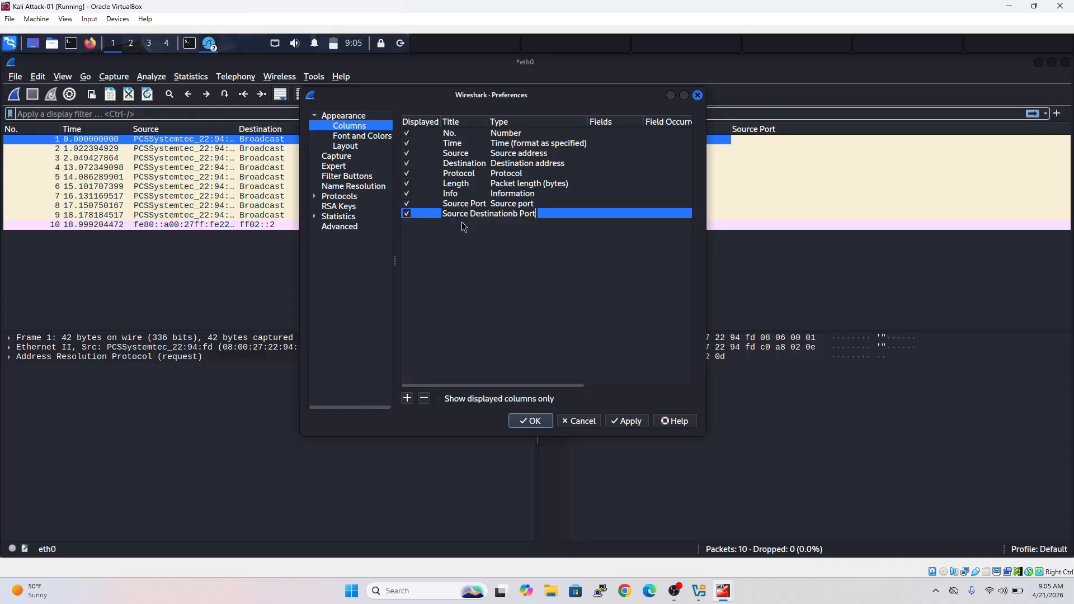
key(BackSpace)
key(BackSpace)
key(BackSpace)
key(BackSpace)
key(BackSpace)
key(BackSpace)
text(Port)
key(Return)
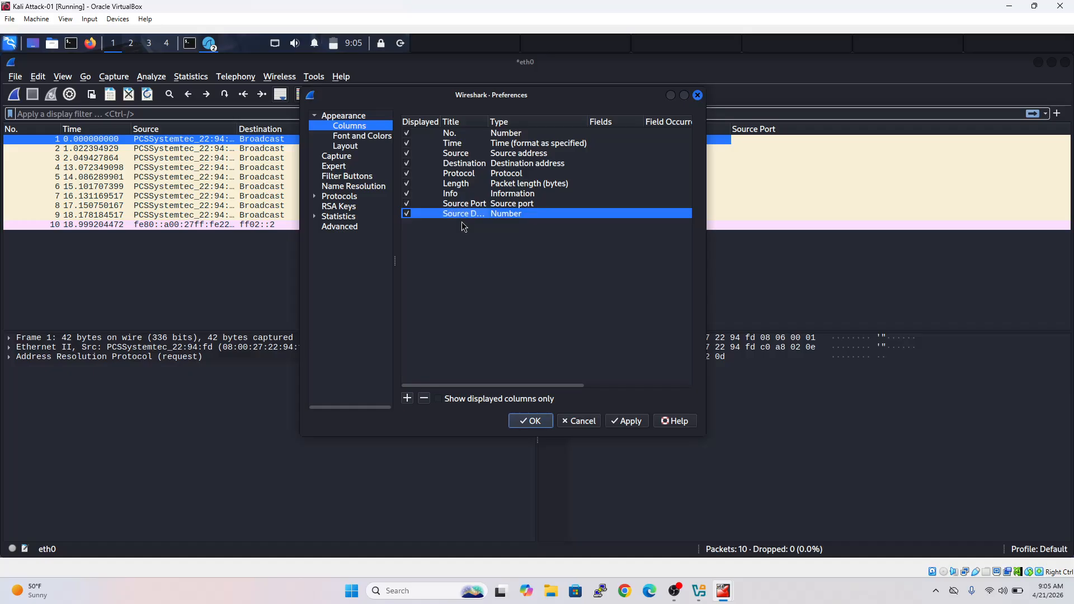
Set the Source Destination Port column's type to Destination port and apply the column preferences
double_click(508, 218)
click(576, 218)
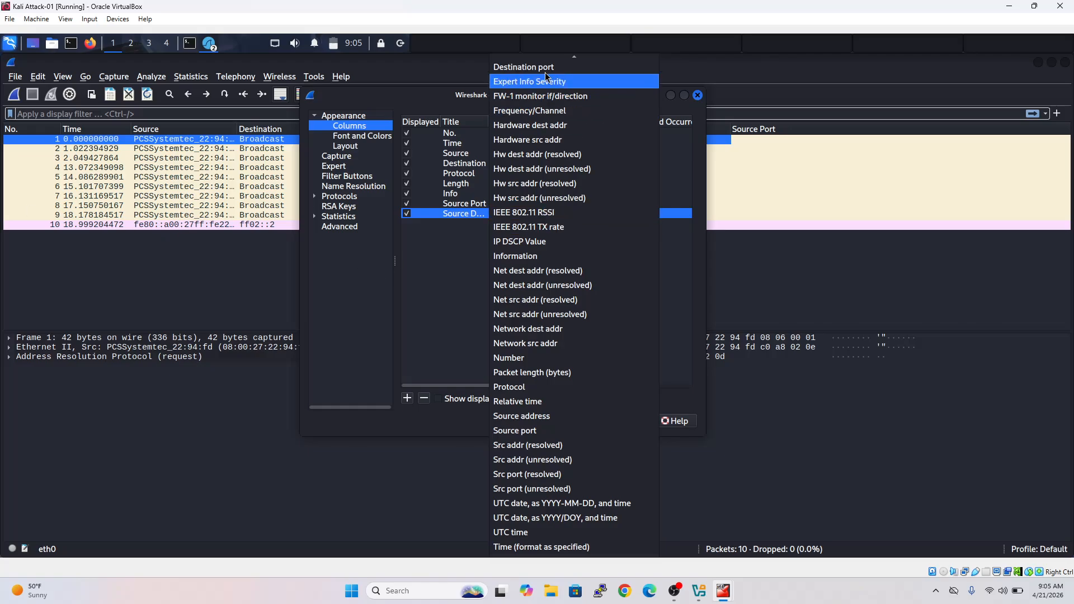
click(524, 70)
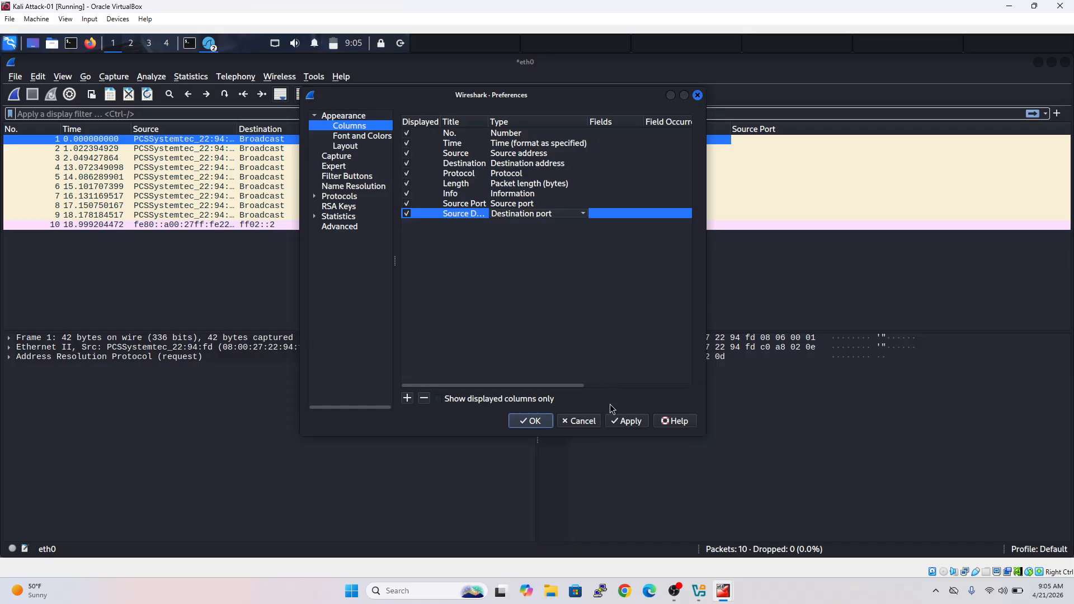
click(625, 426)
click(534, 423)
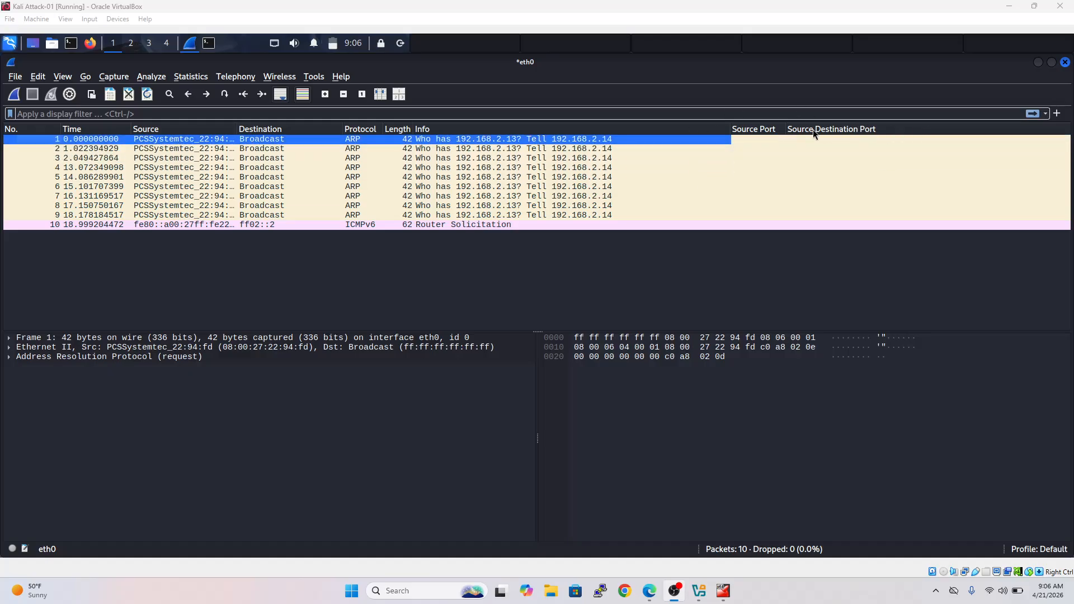
Open the width setting of the Source Port column and accept it at 99
right_click(759, 127)
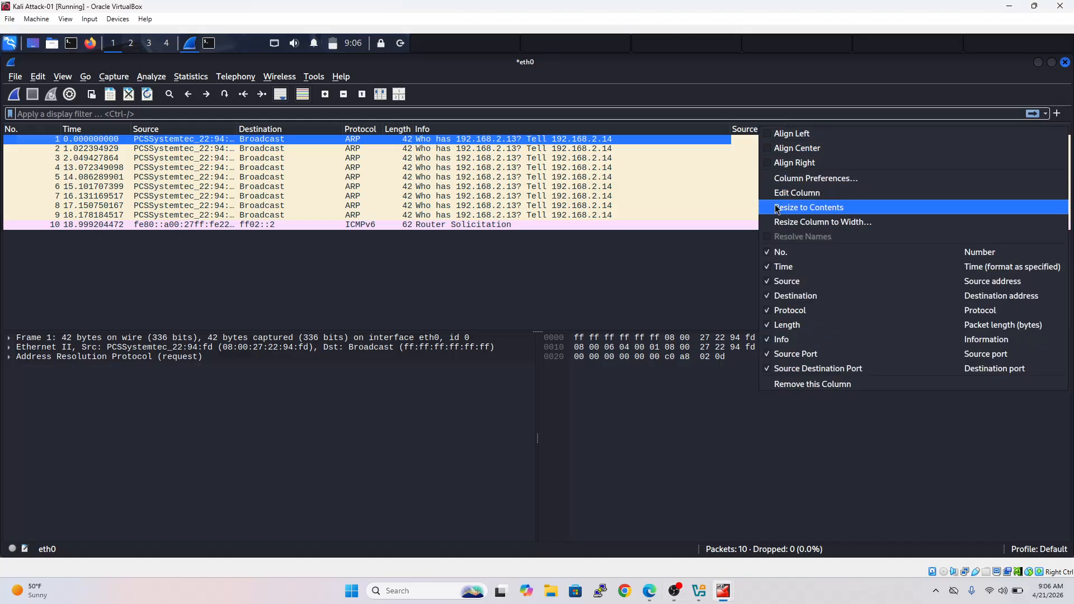
click(818, 222)
click(530, 292)
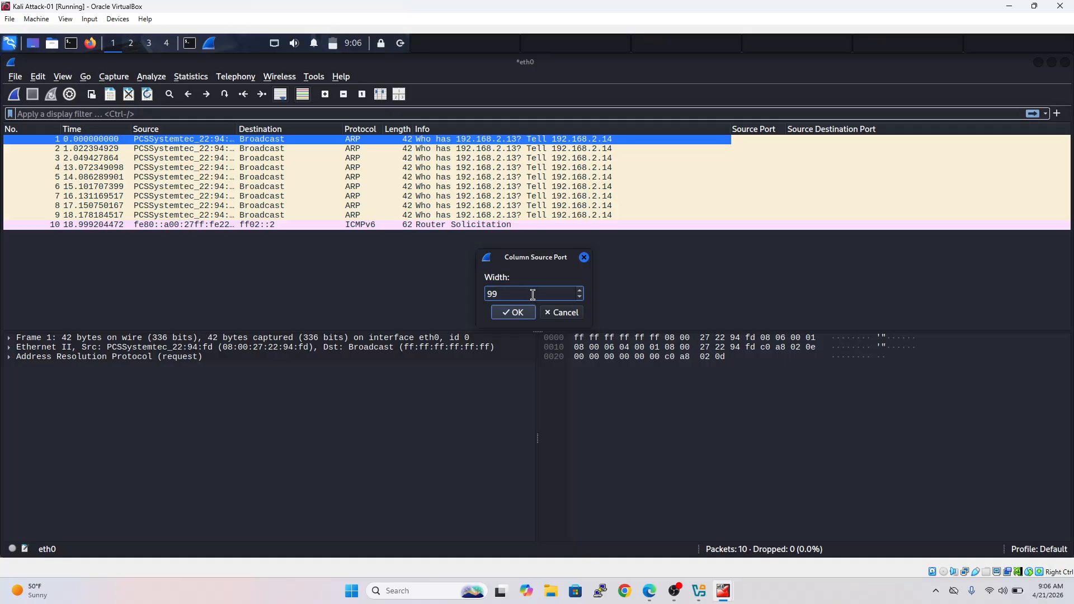
click(528, 314)
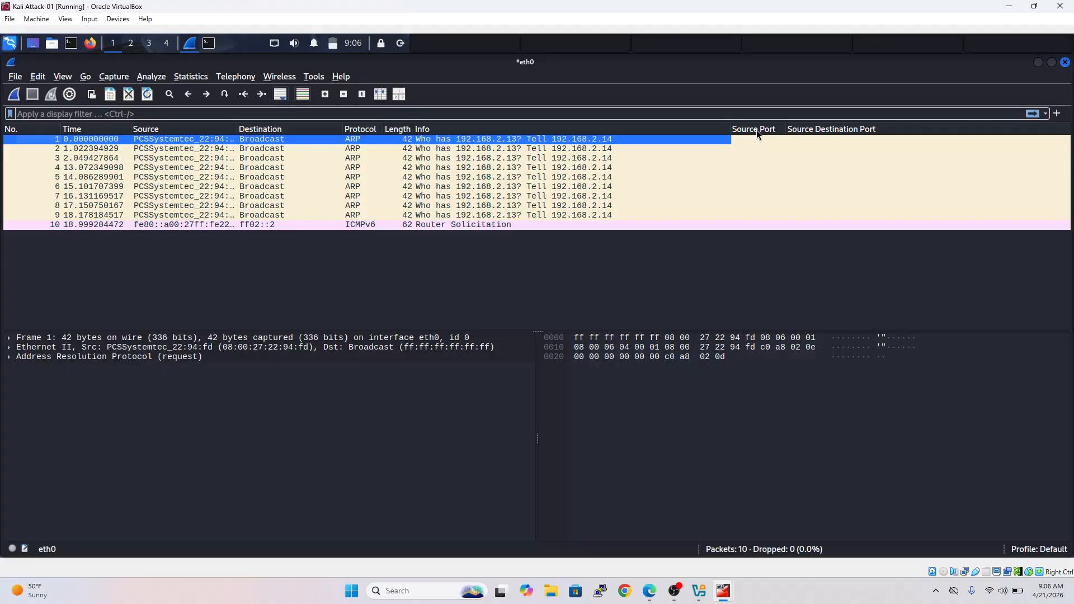
Move the Source Port column directly after the Source column and center-align its contents
drag(756, 126, 204, 127)
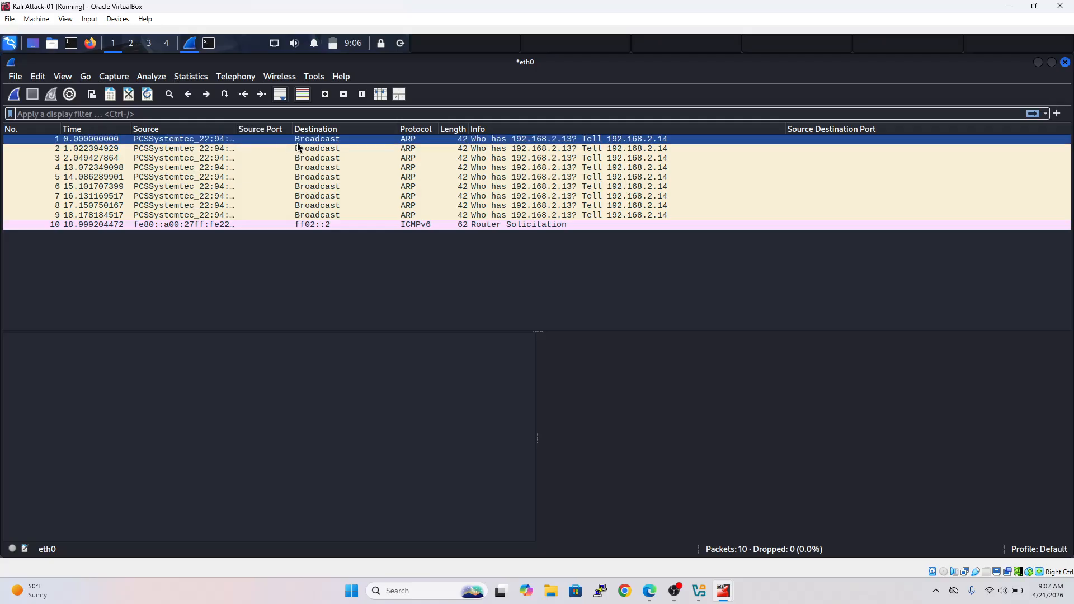
click(328, 187)
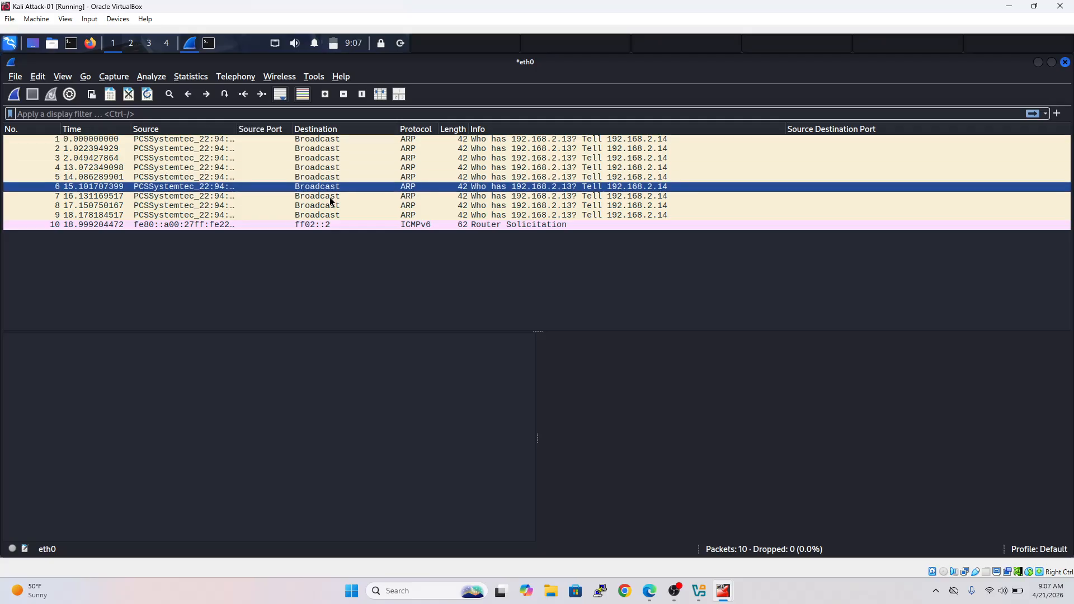
right_click(254, 129)
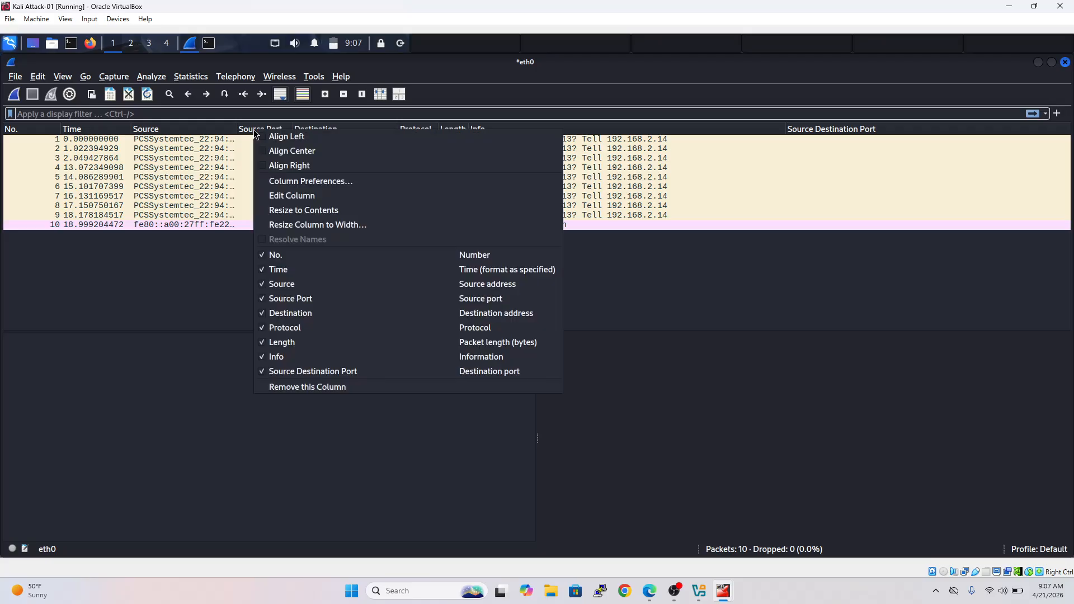
click(274, 153)
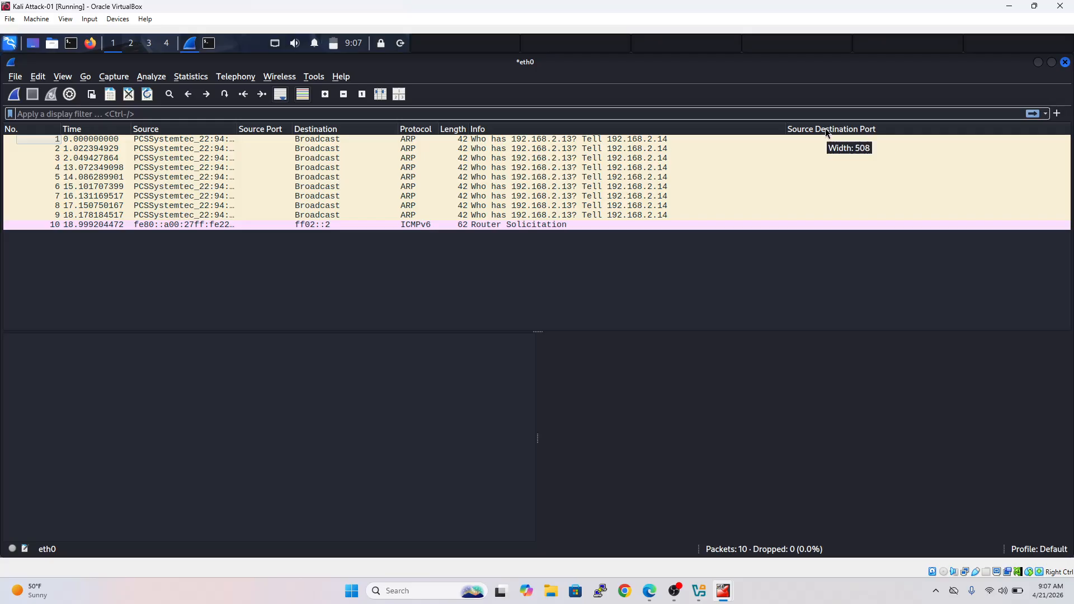
Move the Source Destination Port column directly after Destination and reduce its width so it barely fits its title
drag(825, 129, 381, 132)
right_click(450, 129)
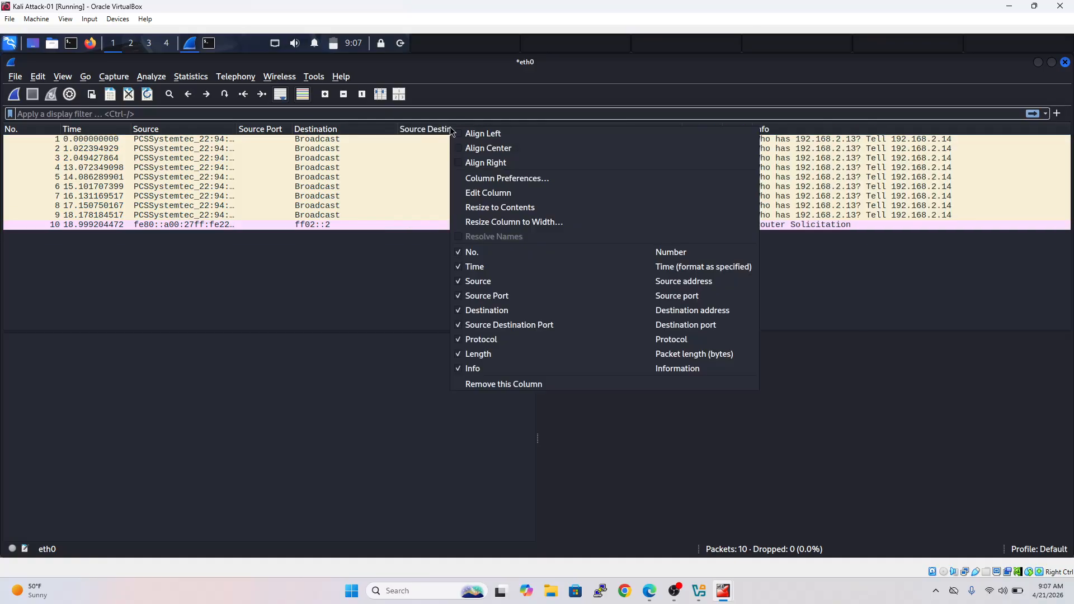
click(495, 222)
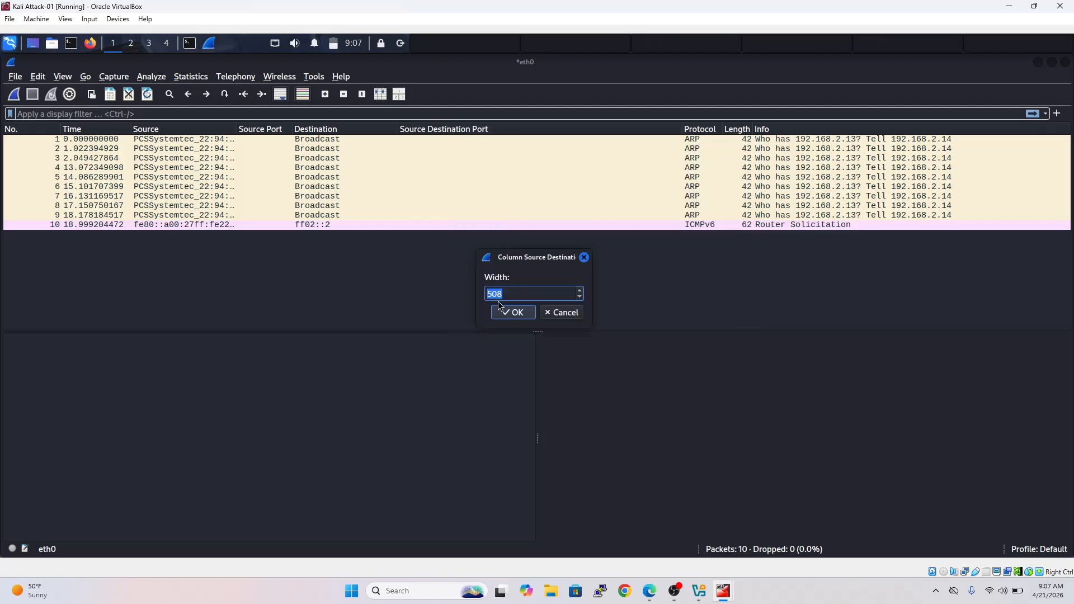
click(529, 295)
key(BackSpace)
key(BackSpace)
text(1)
click(509, 315)
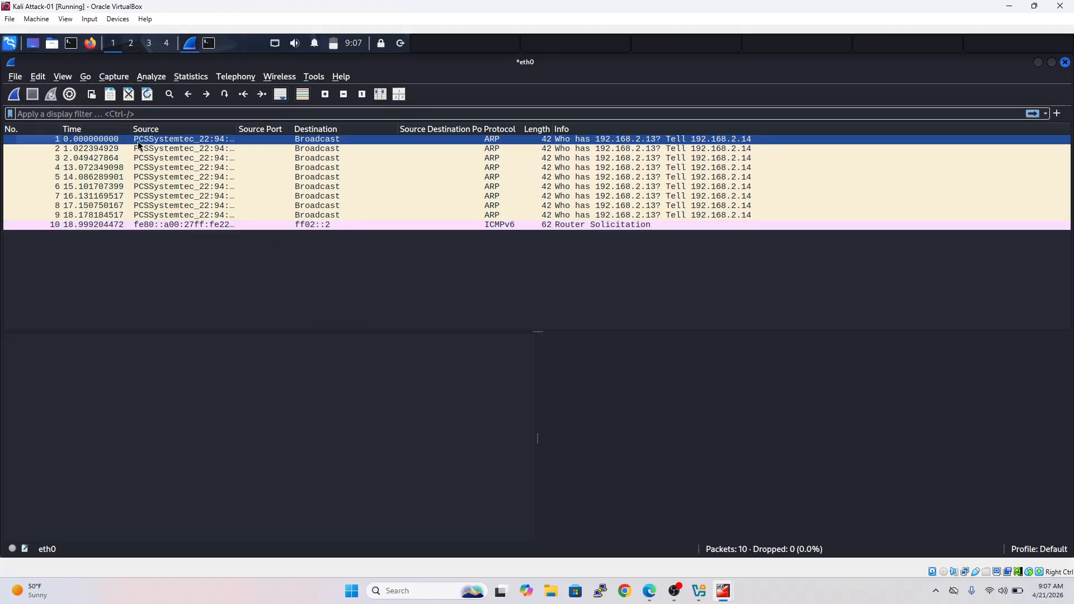
Toggle the packet list's sorting by time in both directions and leave it in ascending order
right_click(80, 133)
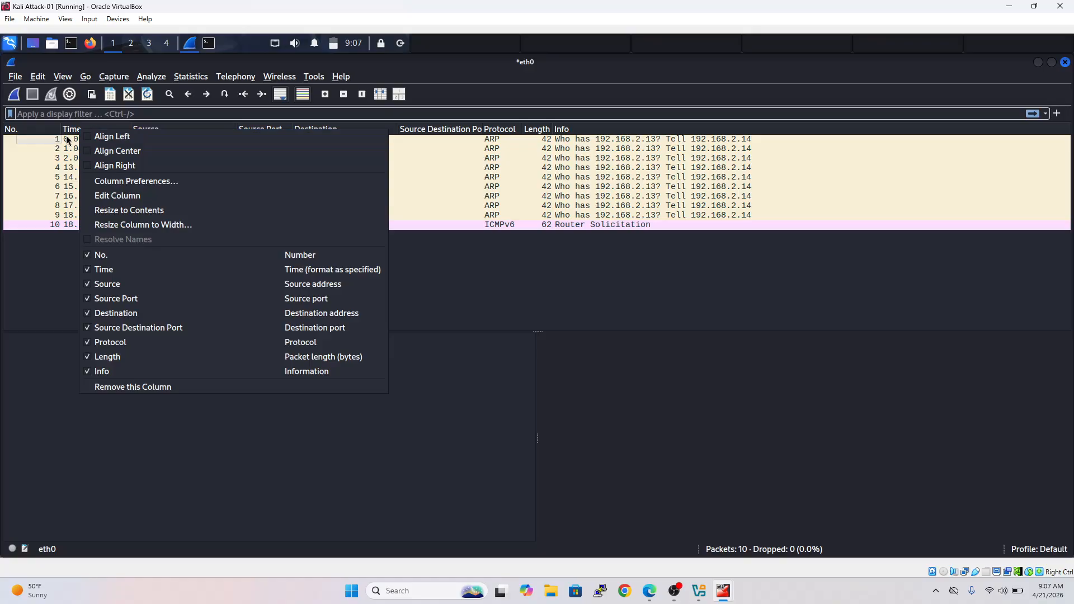
click(56, 169)
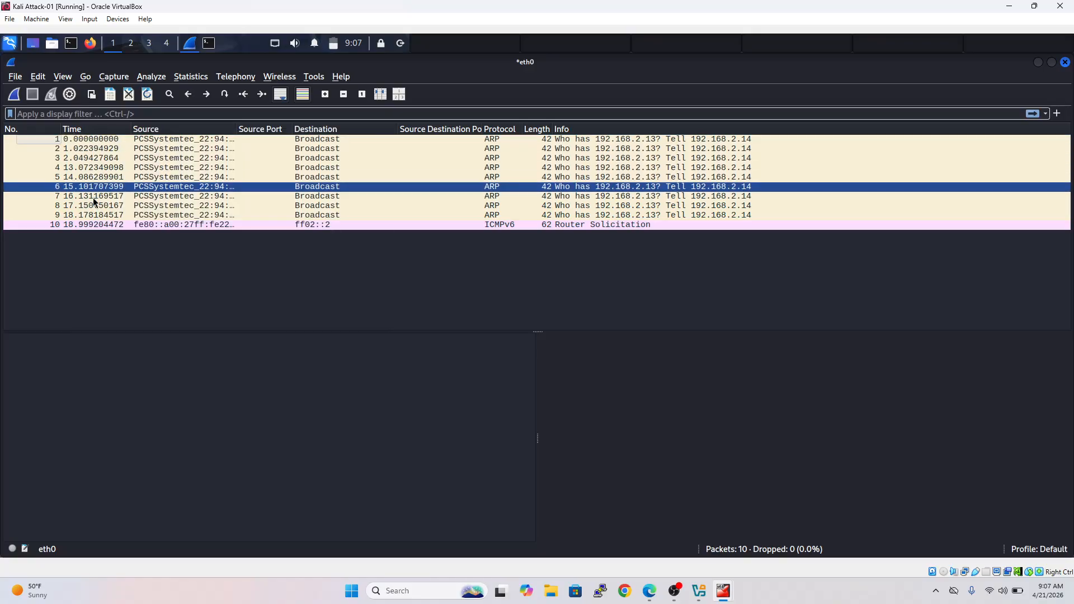
click(75, 132)
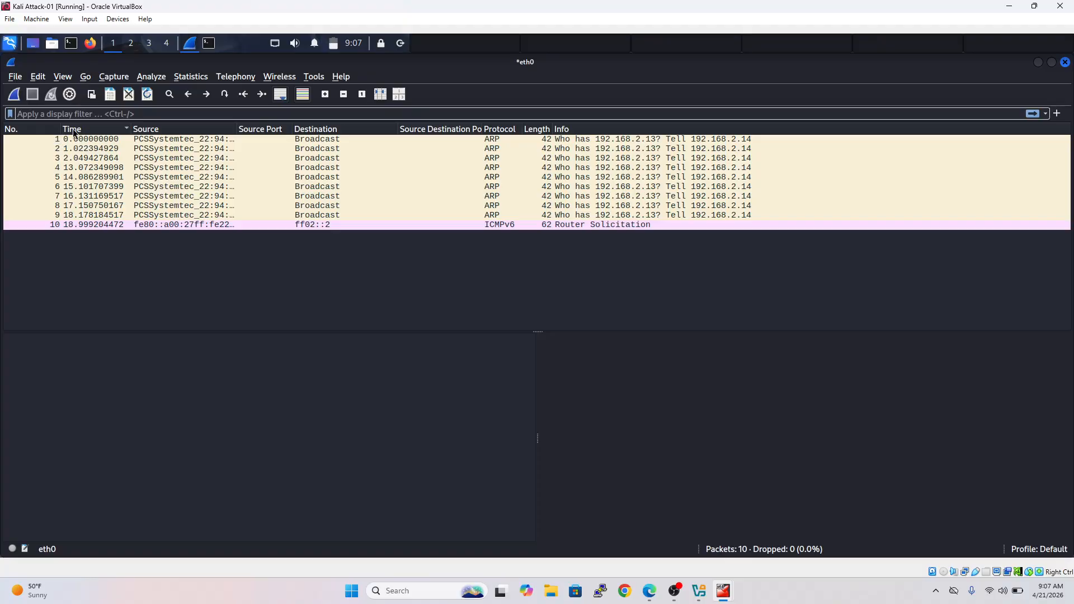
click(122, 130)
click(87, 131)
click(115, 130)
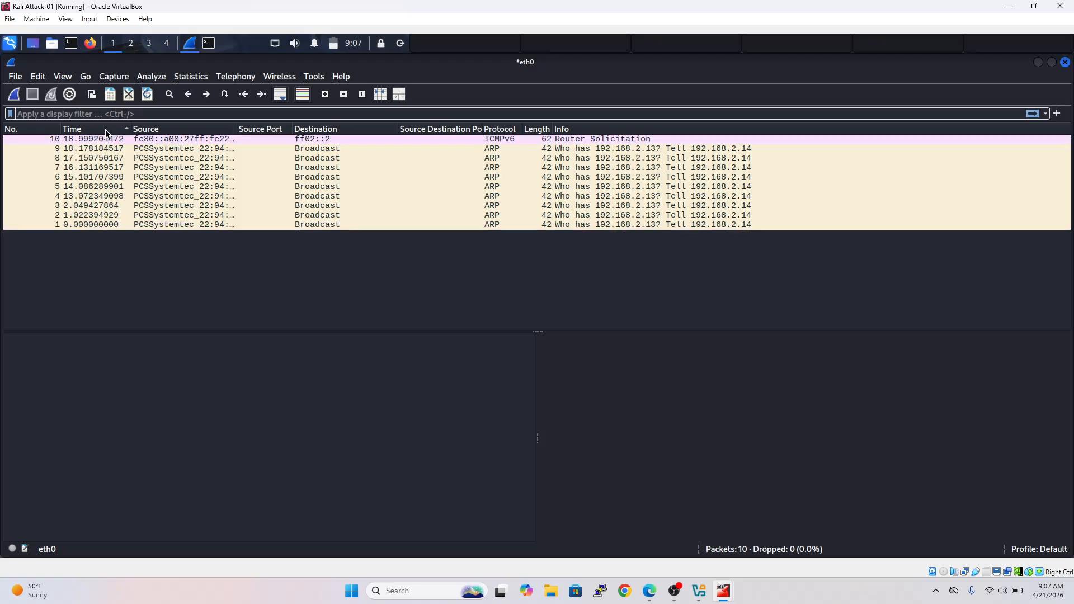
click(106, 130)
Edit the Time column and set its type to "UTC date, as YYYY-MM-DD, and time"
right_click(93, 130)
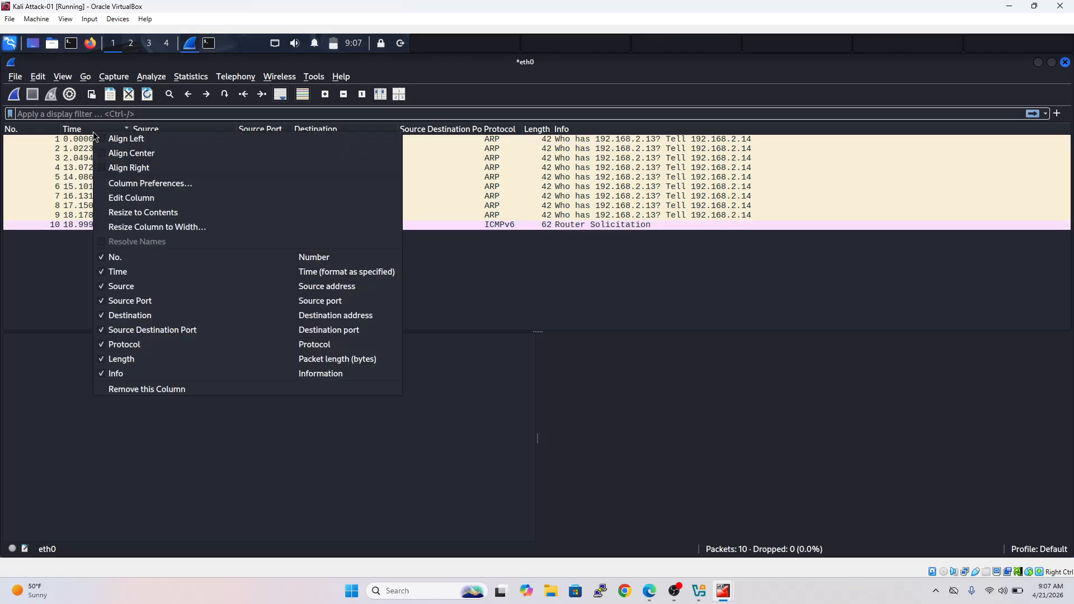
click(127, 199)
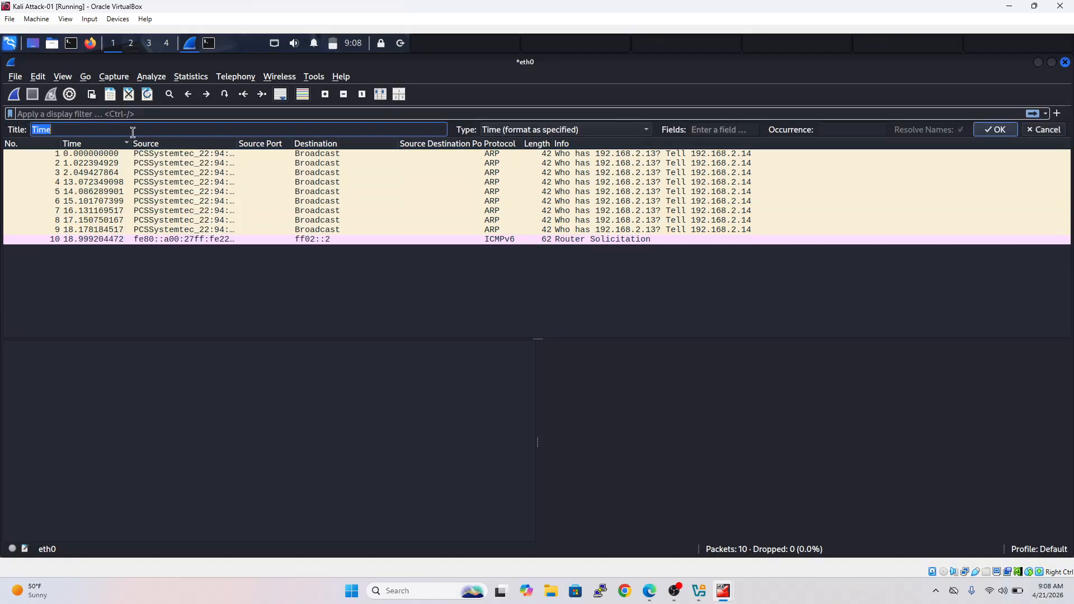
click(112, 153)
right_click(107, 143)
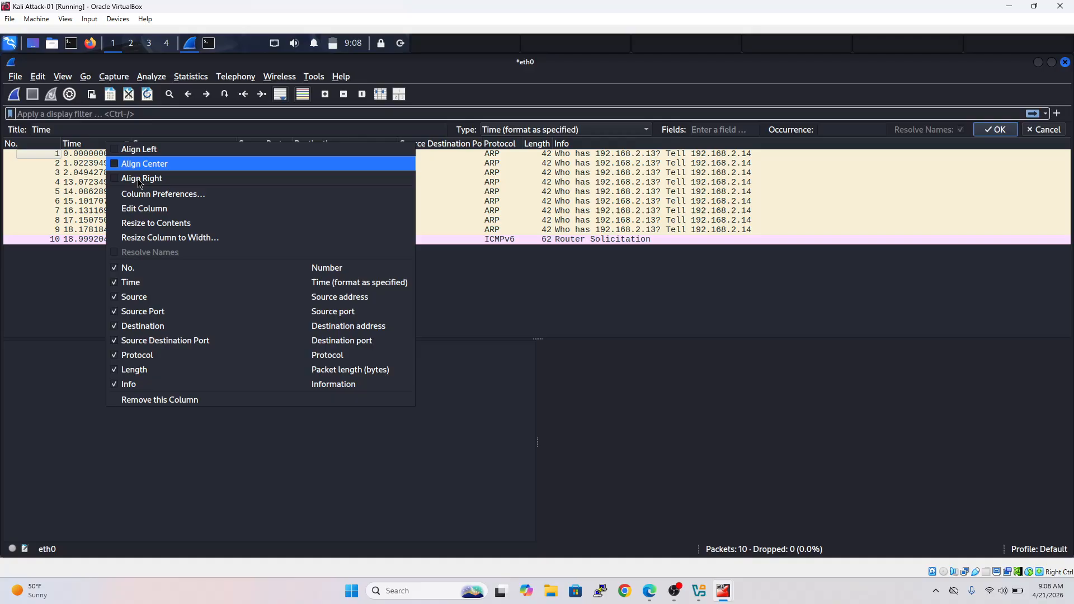
click(153, 211)
click(153, 213)
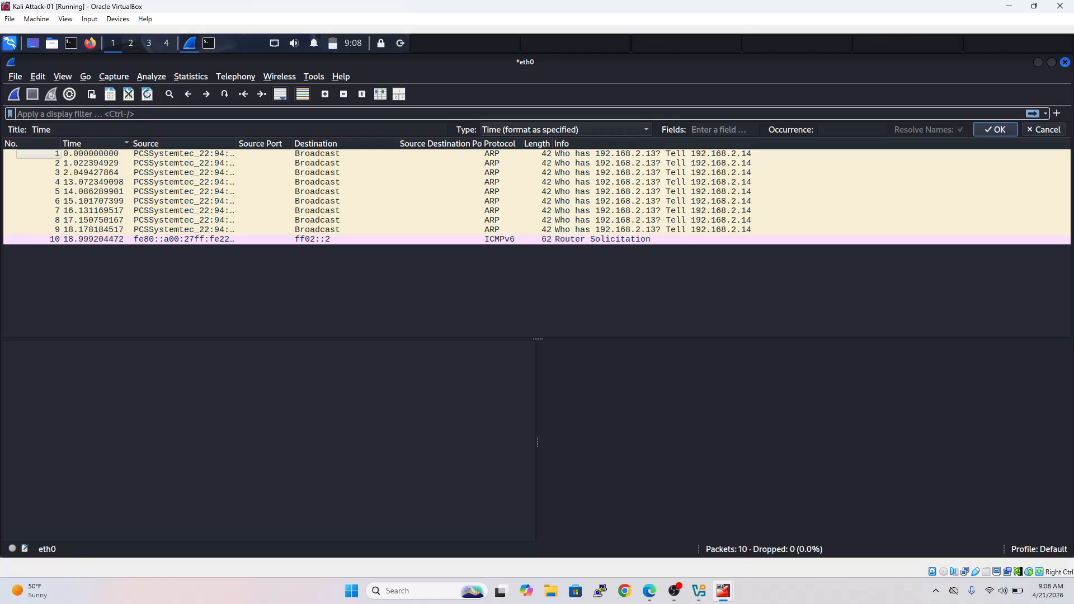
click(647, 133)
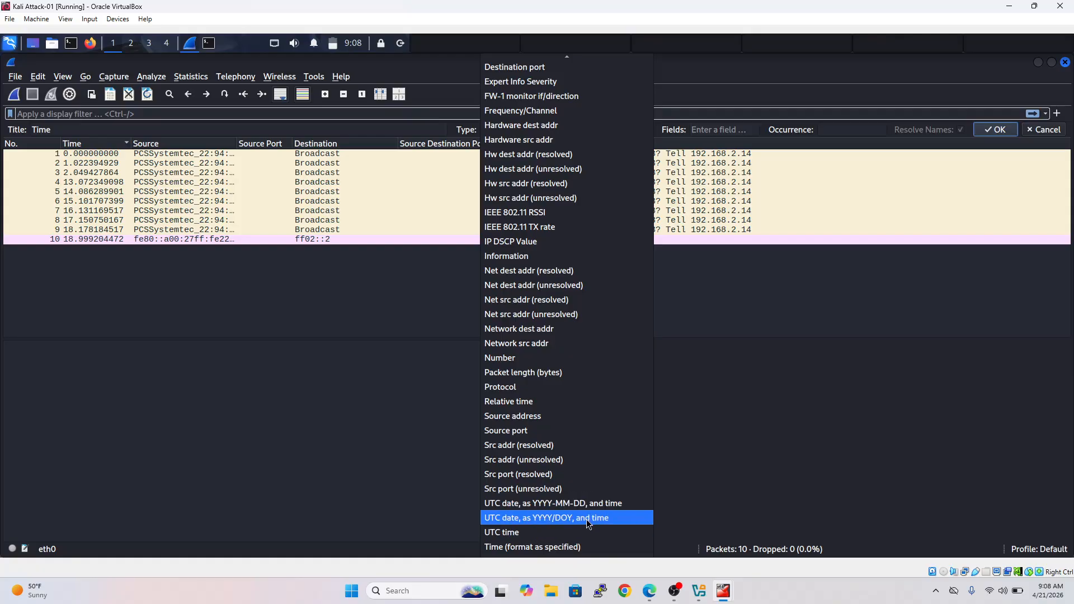
click(519, 504)
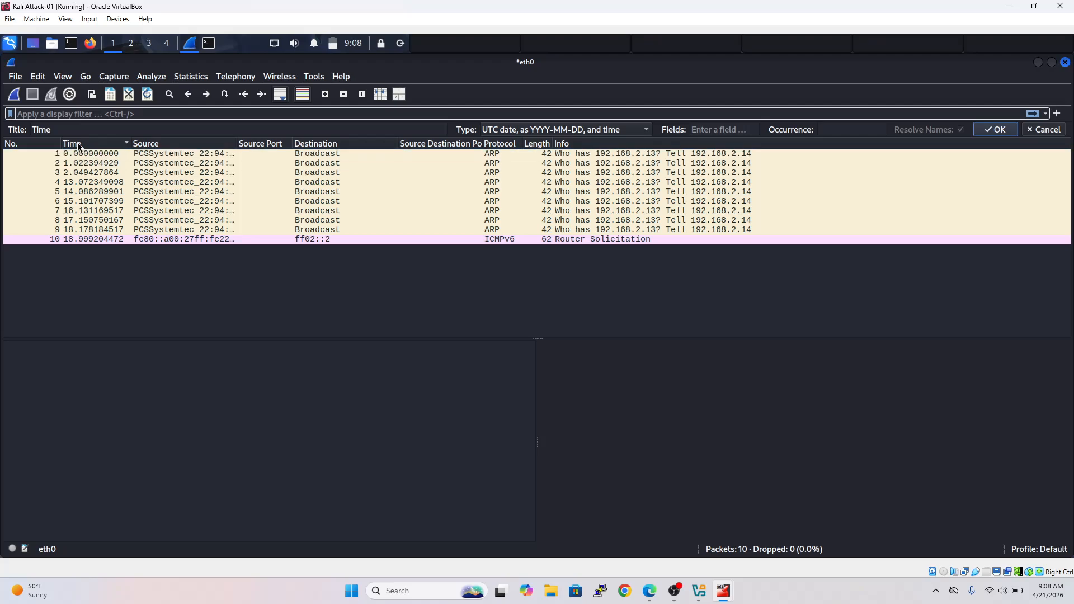
click(999, 130)
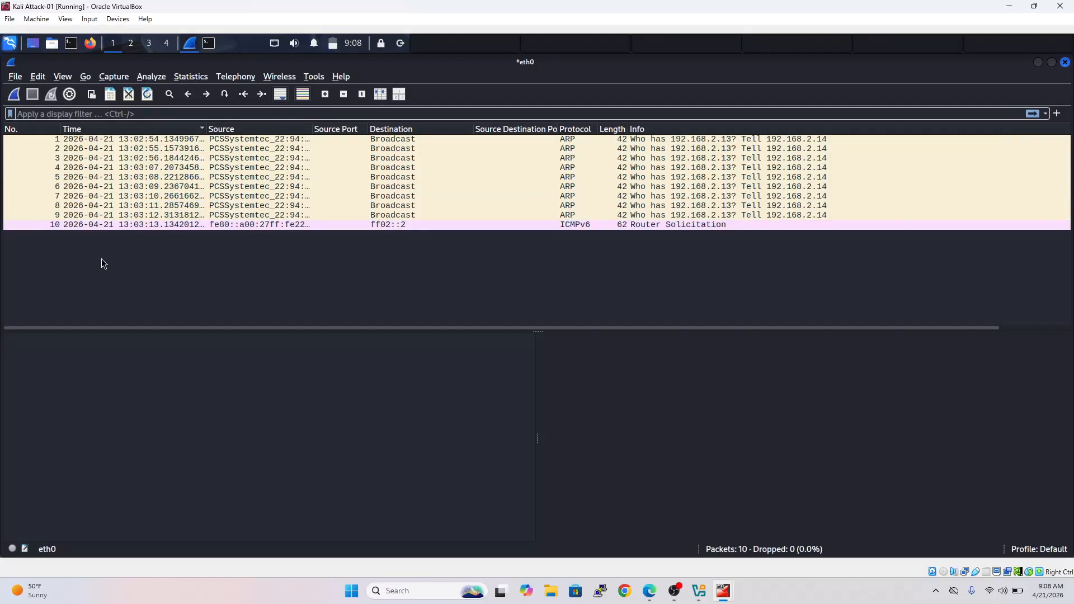
click(119, 223)
click(75, 216)
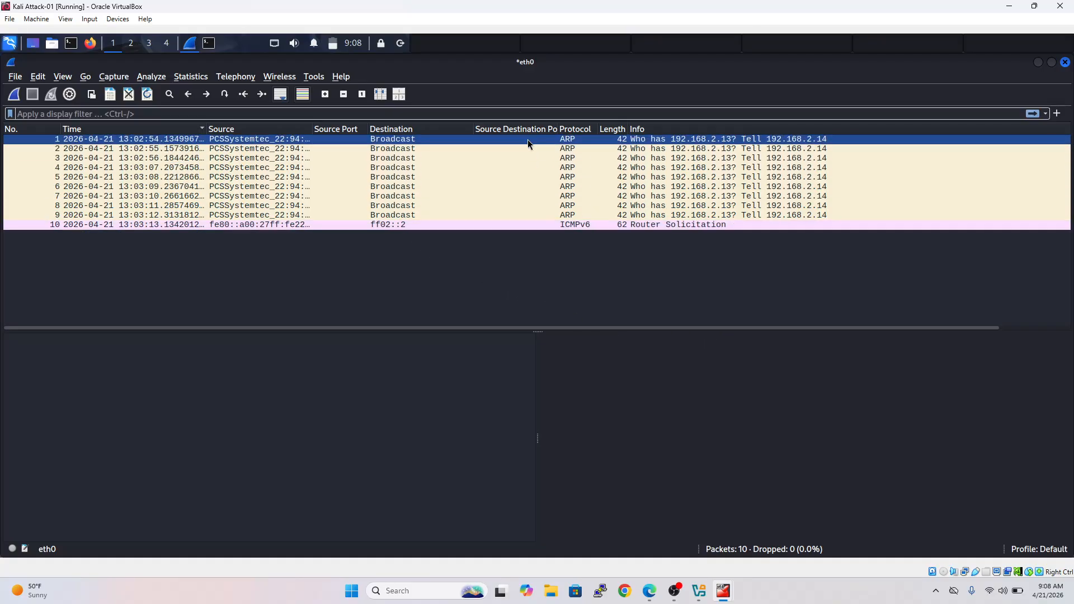
drag(336, 138, 338, 160)
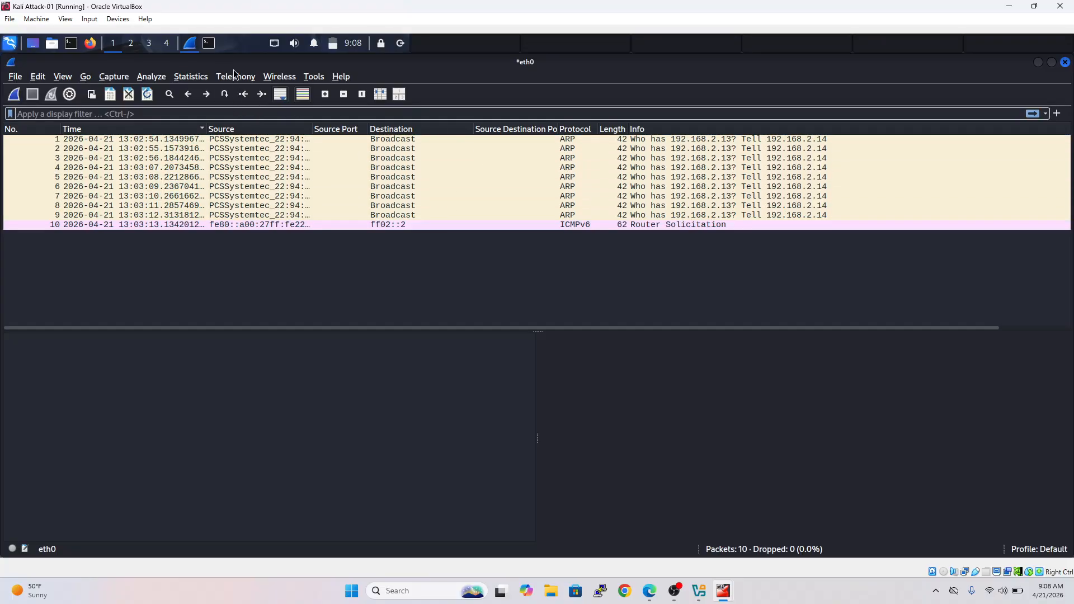
Switch to the terminal and run ping 8.8.8.8 to generate ICMP traffic
click(210, 46)
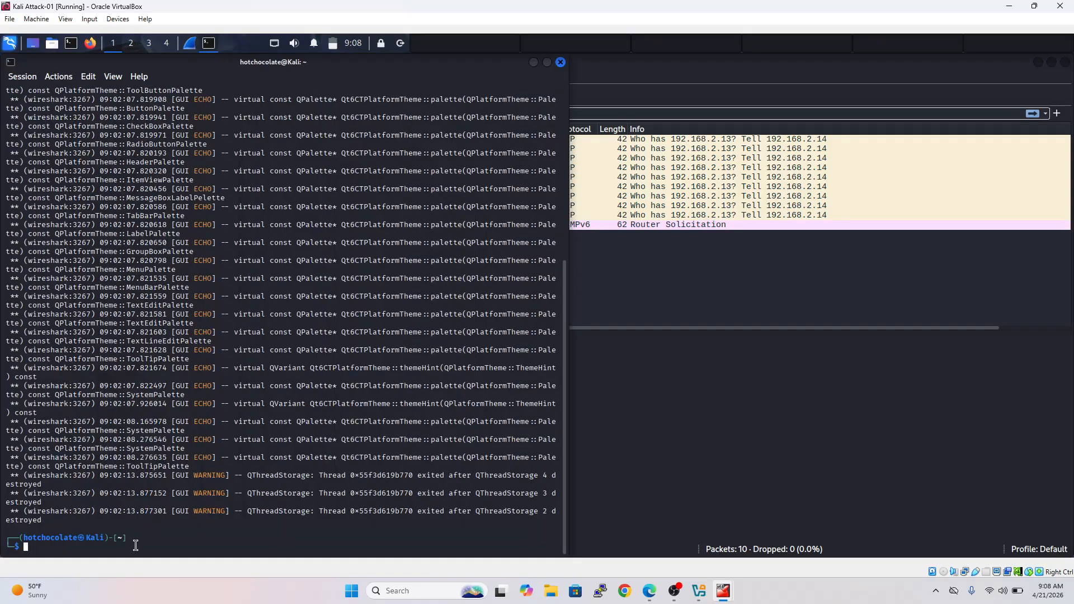
text(ping 8.8.8.8)
key(Return)
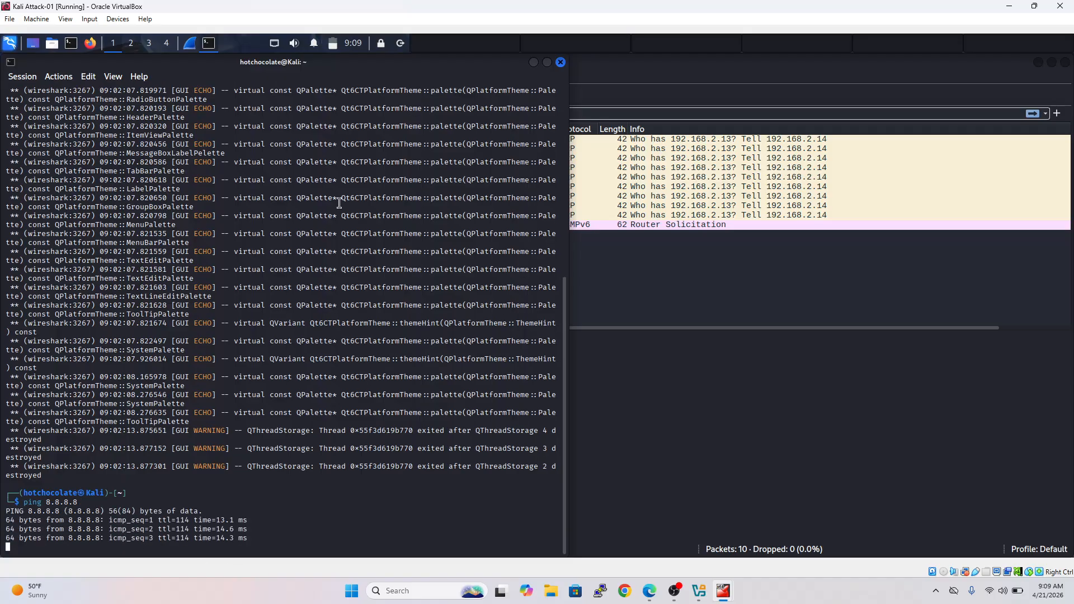
Minimize the terminal to return to Wireshark and start a new eth0 capture without saving the earlier packets
click(533, 62)
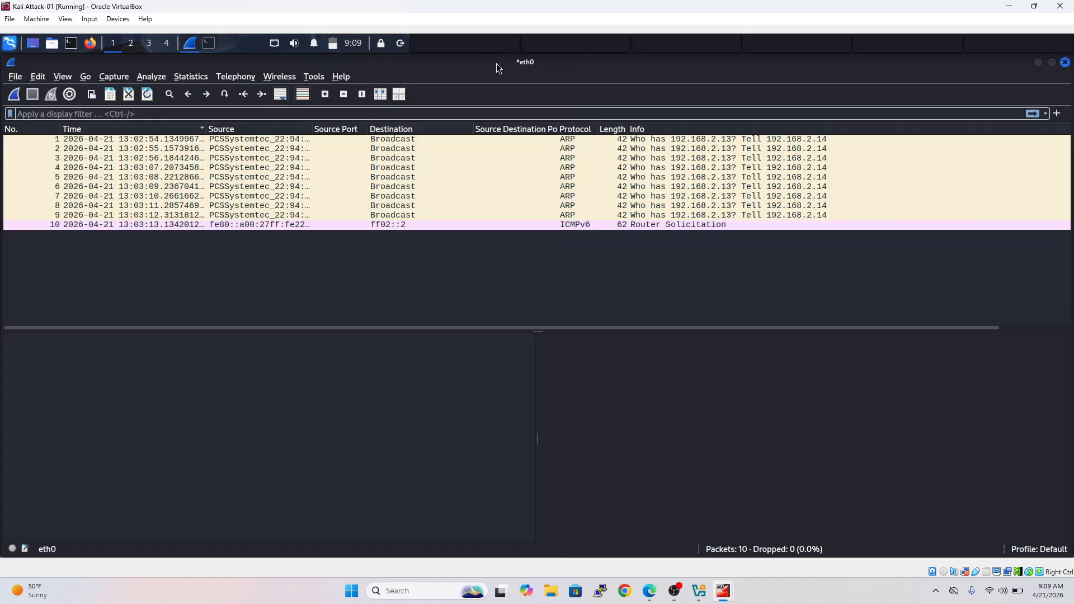
click(14, 95)
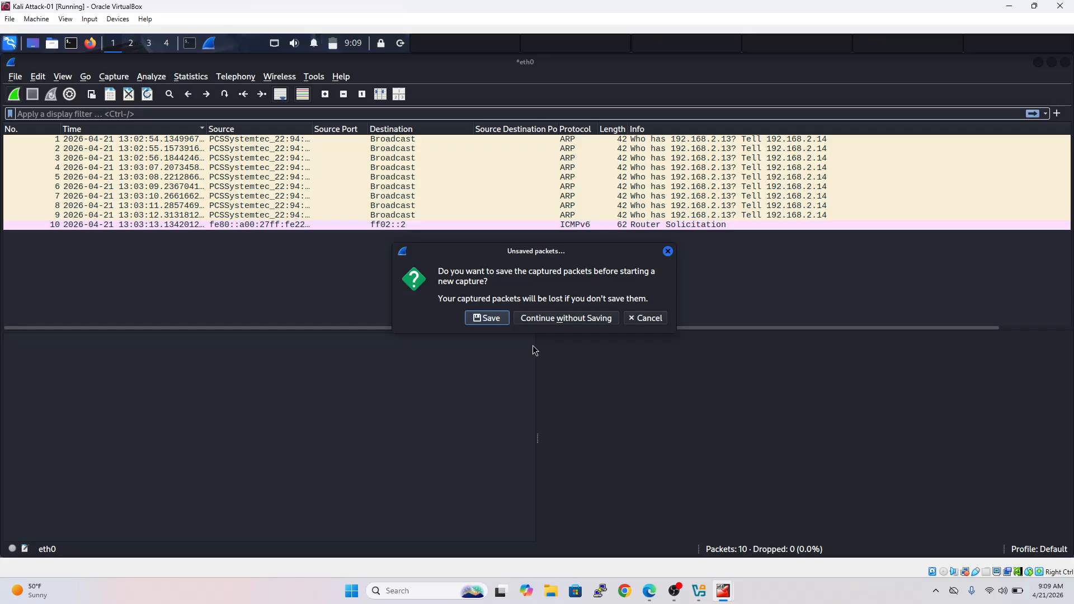
click(557, 319)
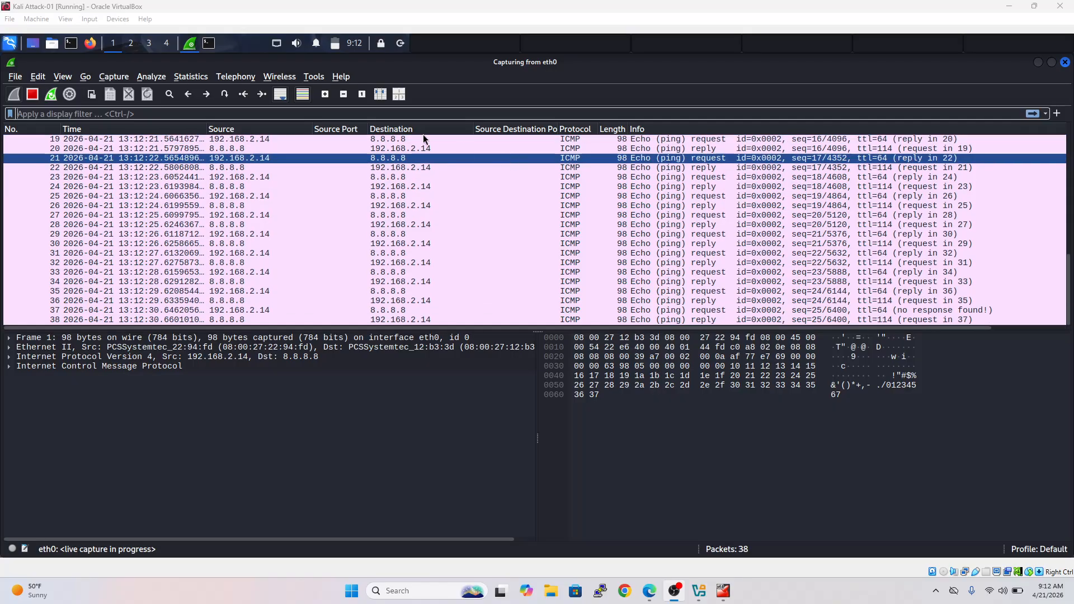
Stop the packet capture, then switch to the terminal and interrupt the running ping
click(33, 95)
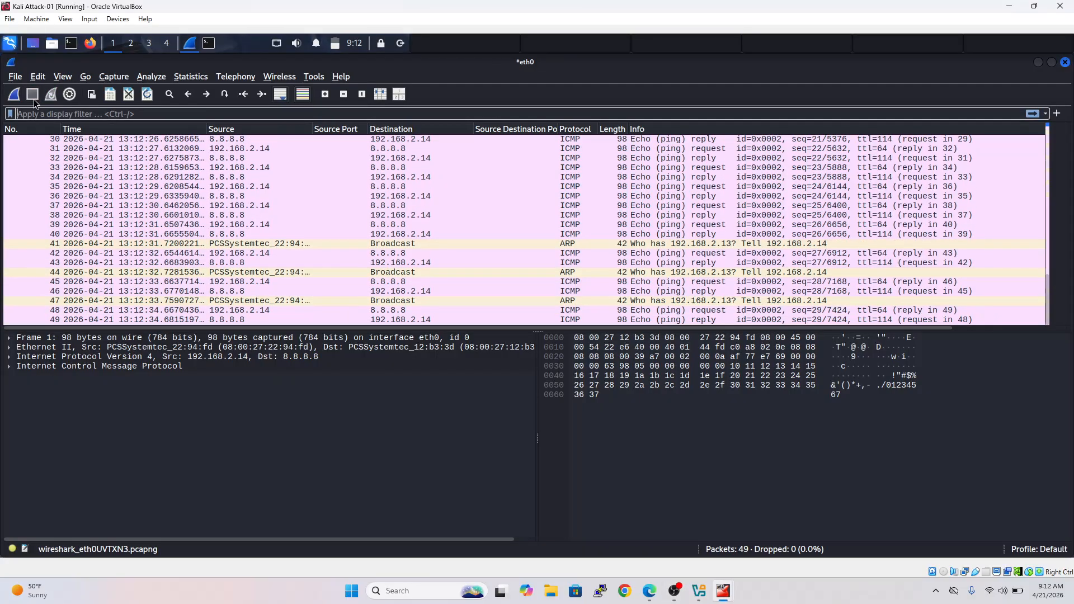
click(208, 43)
drag(108, 484, 107, 477)
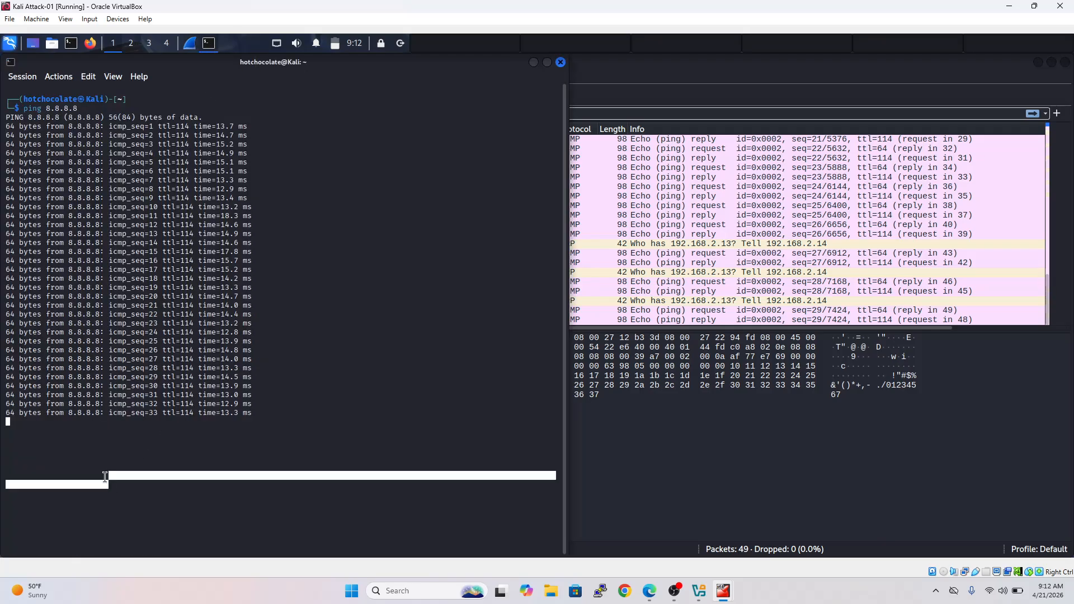
key(ctrl+c)
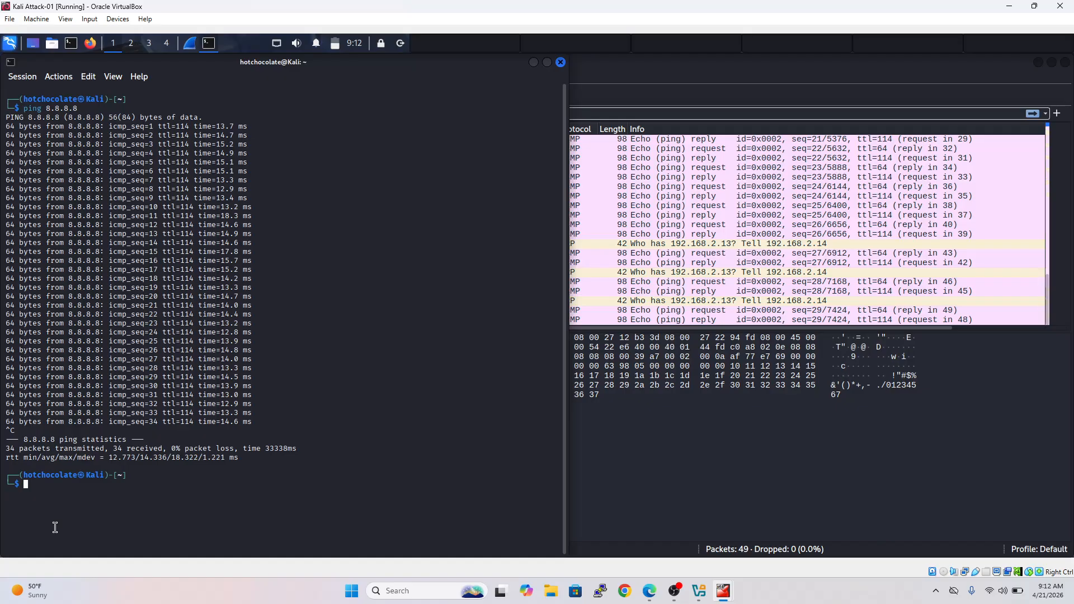
Try to open a telnet connection with the command telnet -p 80 8.8.8.8
text(telnet -p)
text(80 8.8.8.8)
key(Return)
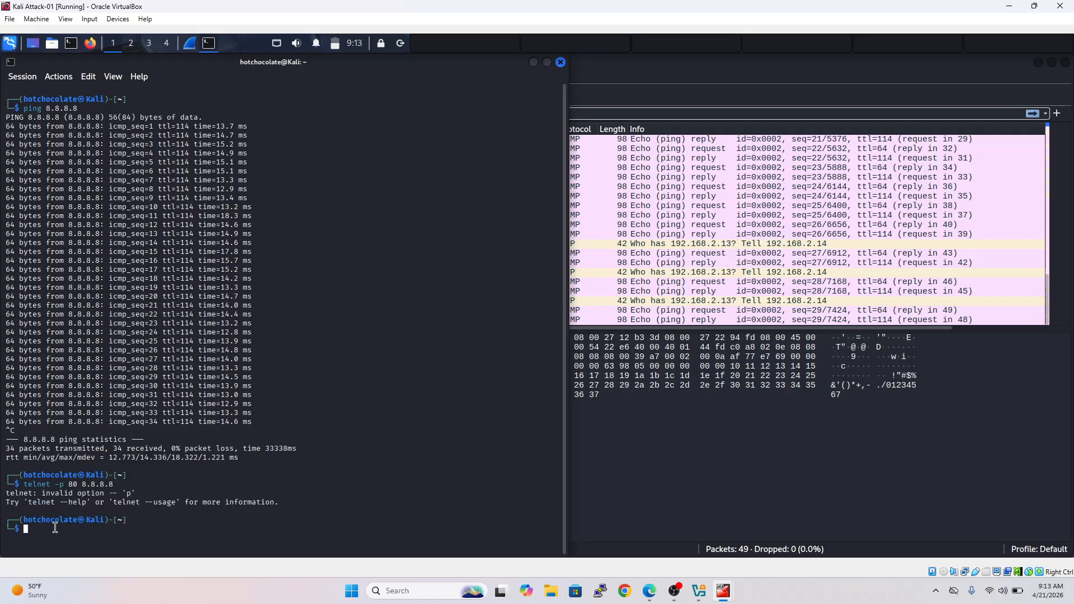
Recall and correct the telnet command so it connects to 8.8.8.8 on port 80, and run it
key(Up)
key(BackSpace)
key(BackSpace)
key(BackSpace)
key(BackSpace)
key(BackSpace)
key(BackSpace)
key(BackSpace)
key(BackSpace)
key(BackSpace)
key(BackSpace)
key(BackSpace)
key(BackSpace)
key(BackSpace)
key(BackSpace)
text(8.8.8.)
key(Right)
key(Return)
Switch back to Wireshark and start a fresh eth0 capture, discarding the unsaved ping packets
click(877, 474)
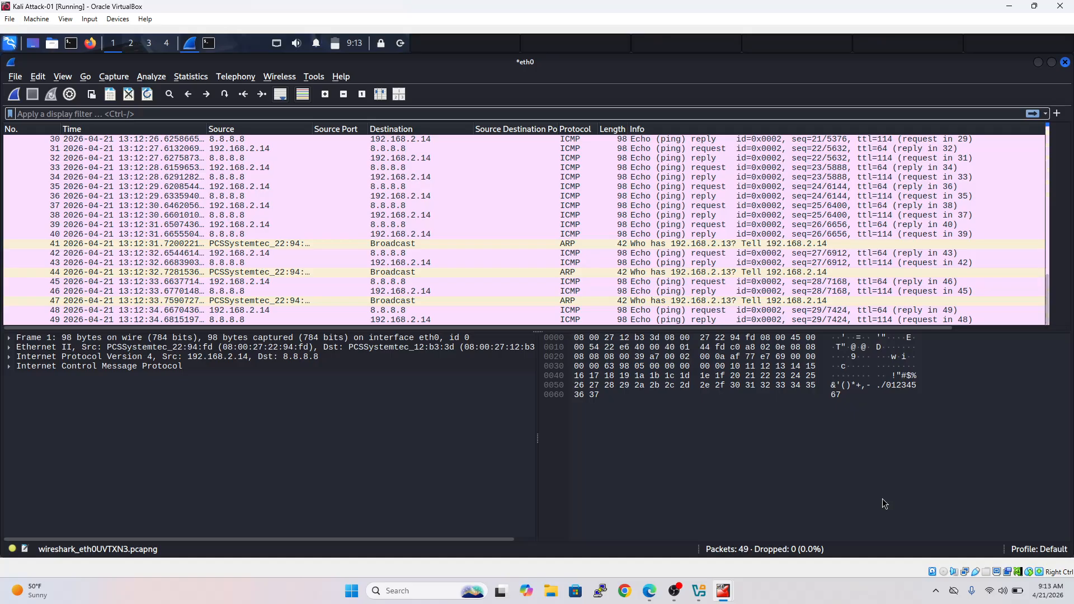
click(14, 94)
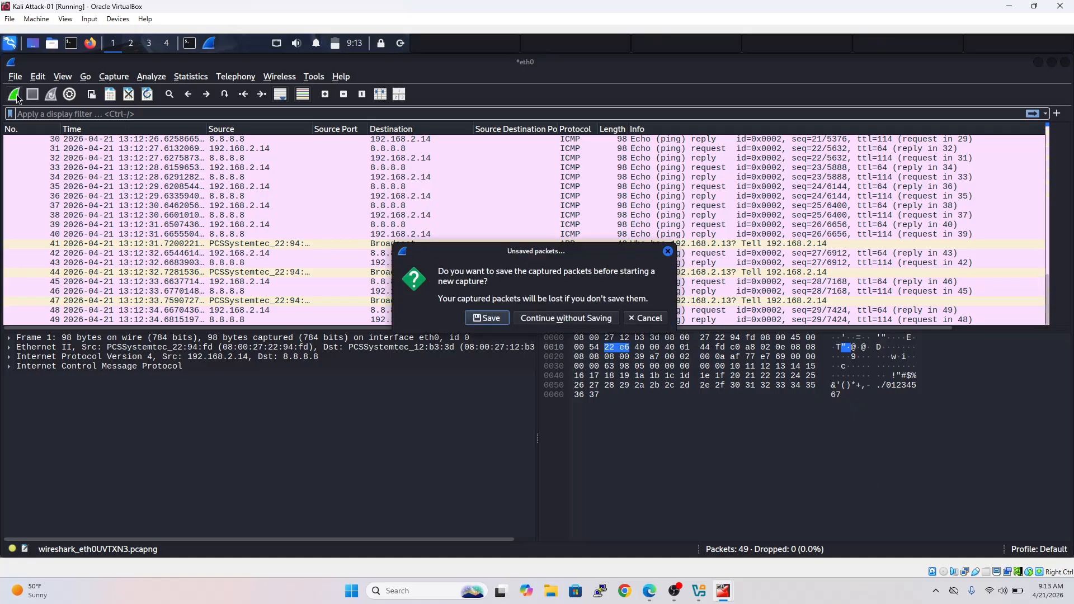
click(557, 314)
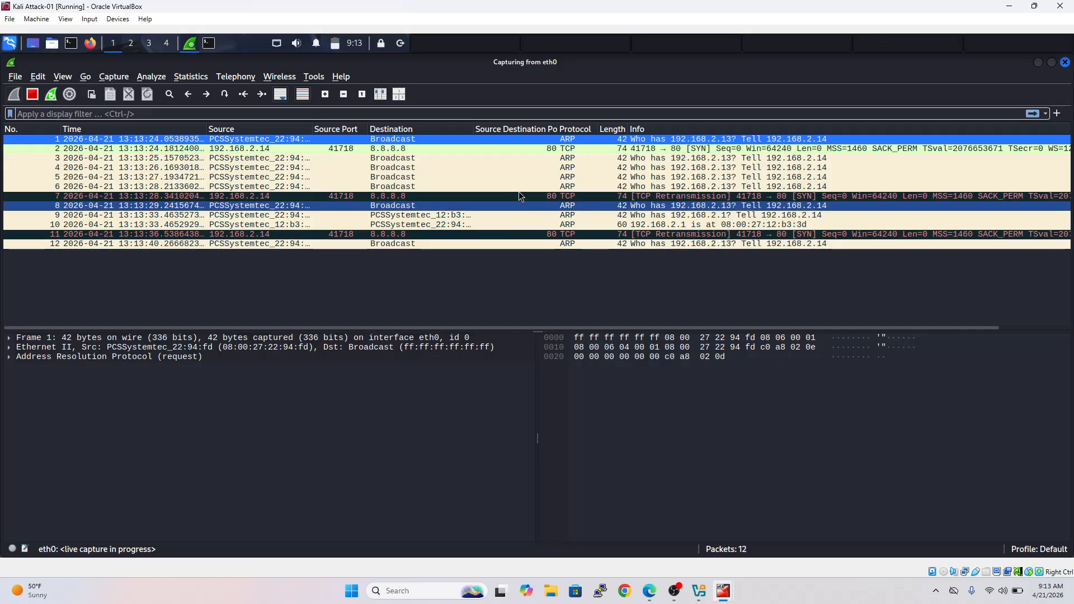
Stop the eth0 capture and set the Info column's width to 500
click(33, 95)
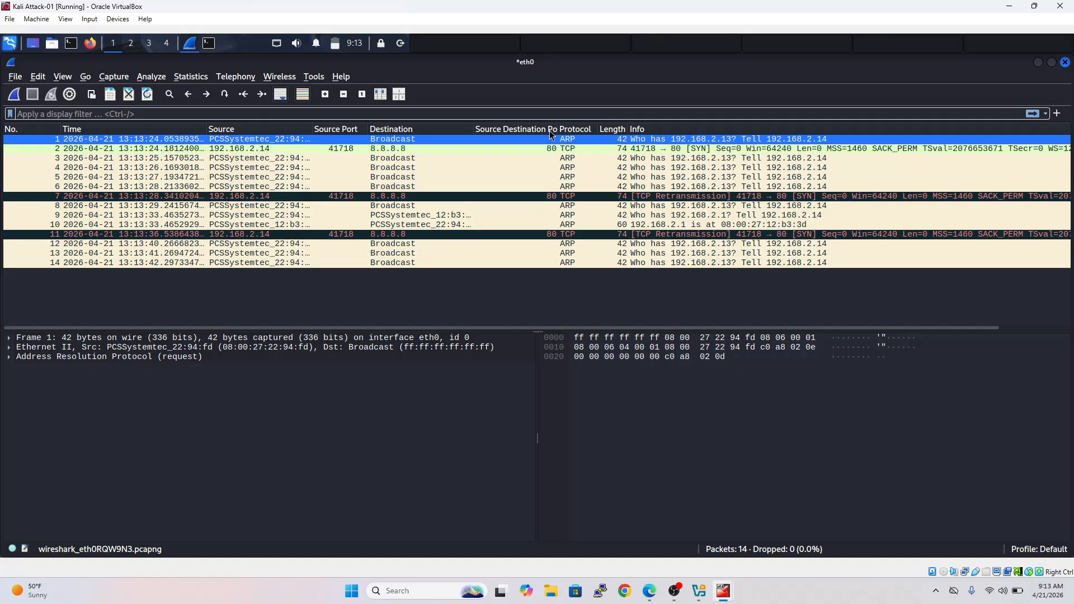
drag(555, 130, 475, 129)
drag(647, 130, 727, 128)
right_click(680, 131)
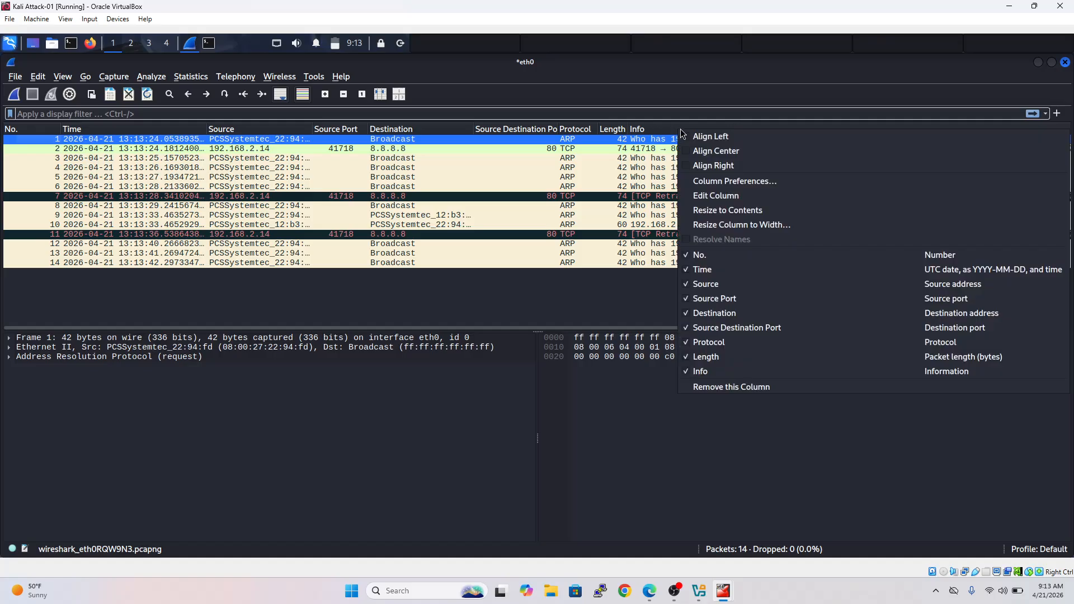
click(736, 225)
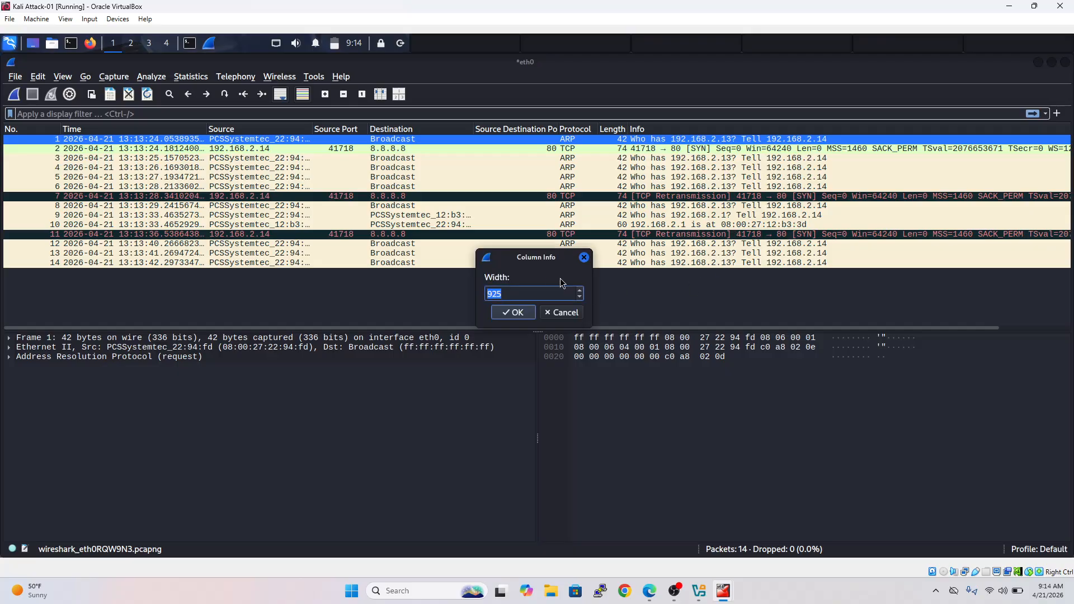
click(537, 291)
key(BackSpace)
text(500)
click(514, 312)
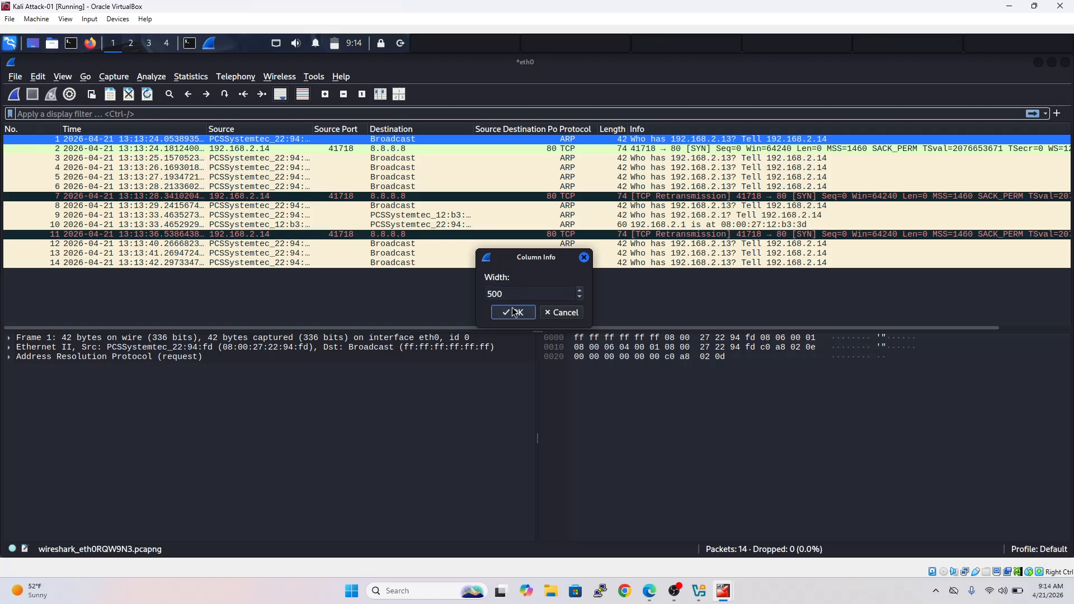
Center-align the Protocol column in the packet list
right_click(574, 132)
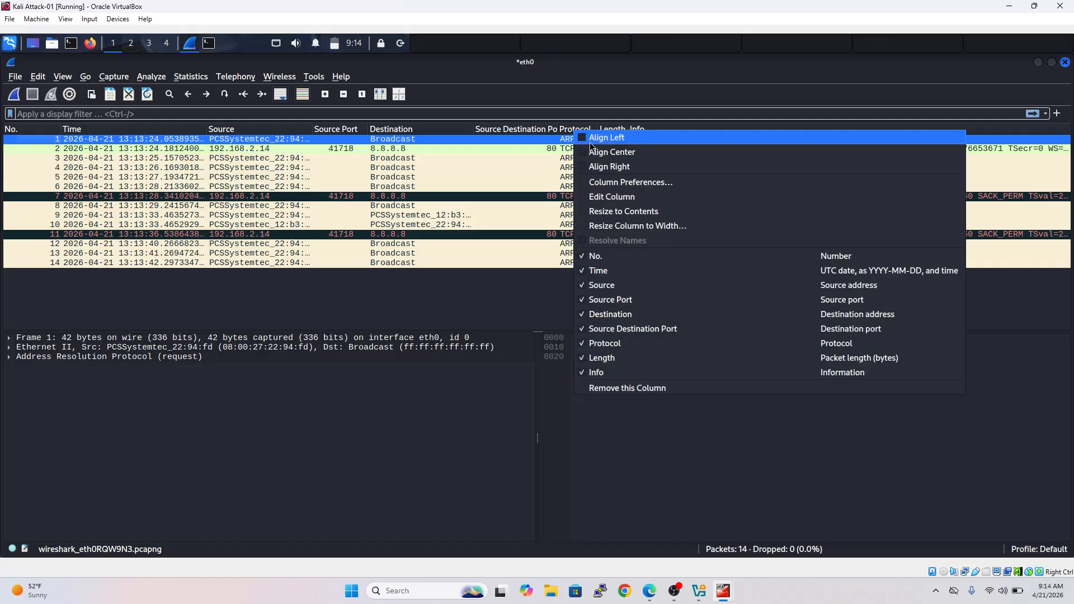
click(598, 154)
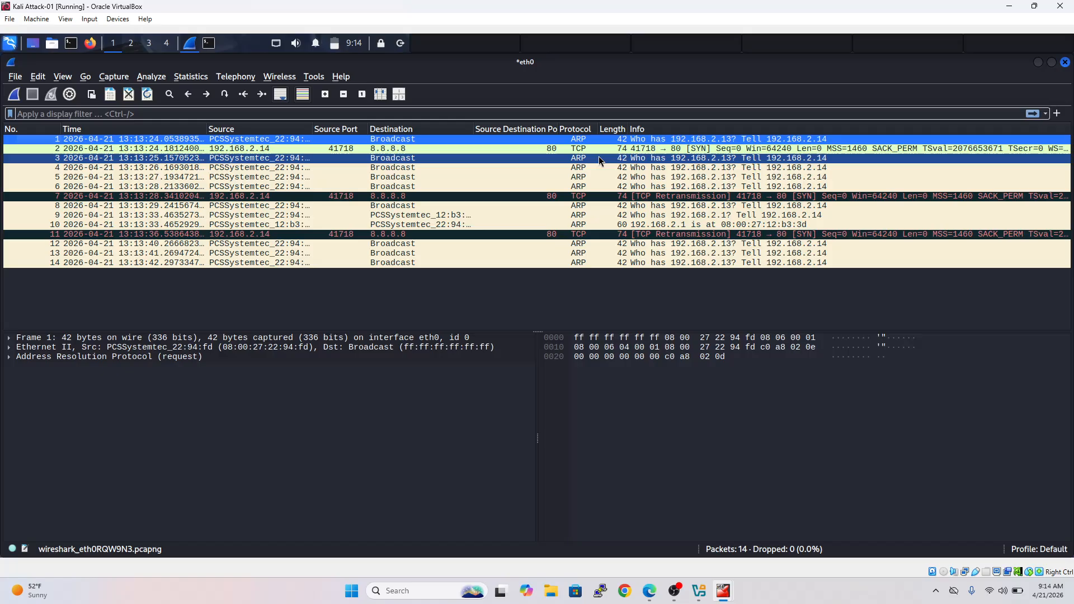
Rename the Source Destination Port column to Destination Port and center-align it
right_click(531, 133)
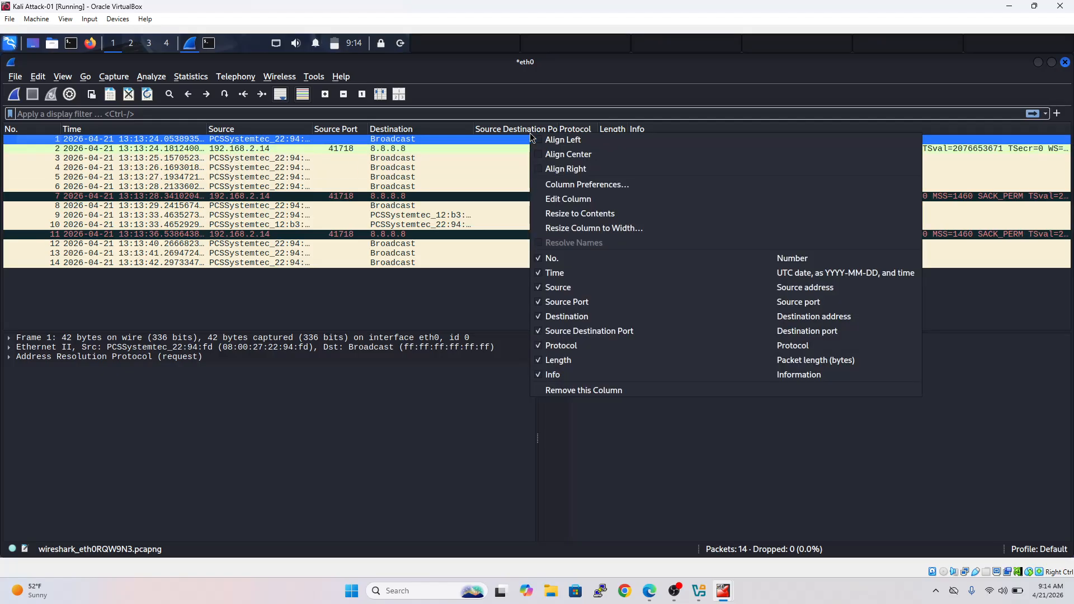
right_click(504, 134)
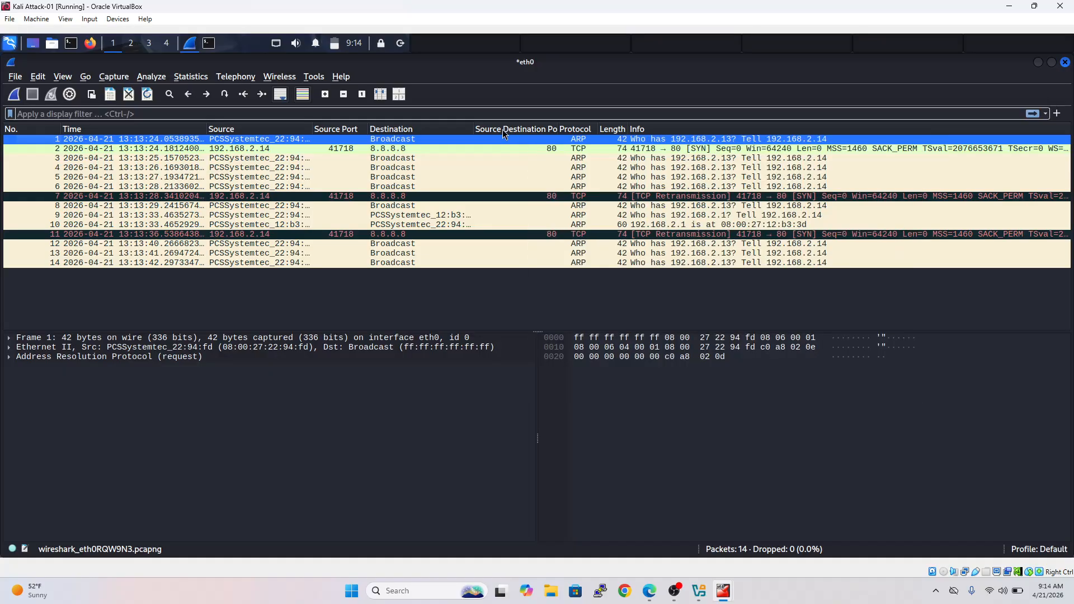
right_click(502, 130)
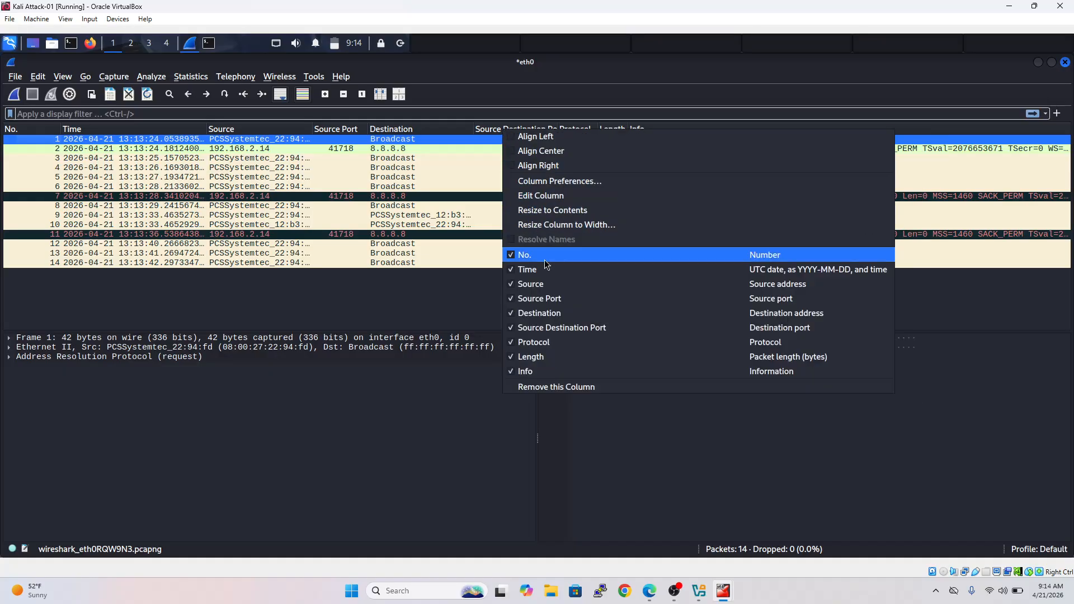
click(541, 196)
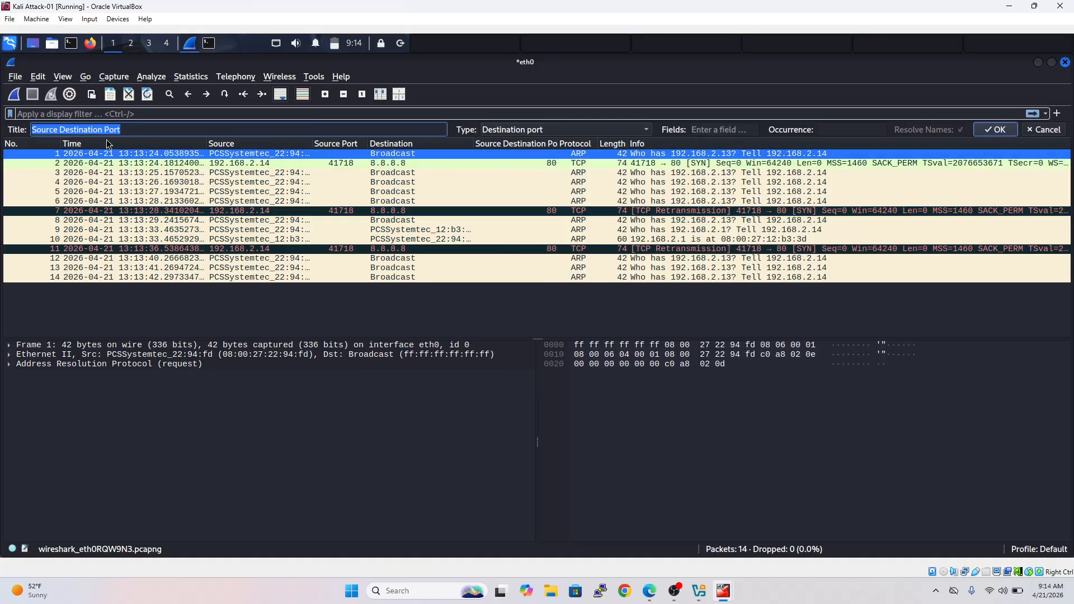
click(60, 129)
key(BackSpace)
key(BackSpace)
key(BackSpace)
key(BackSpace)
key(BackSpace)
key(BackSpace)
key(BackSpace)
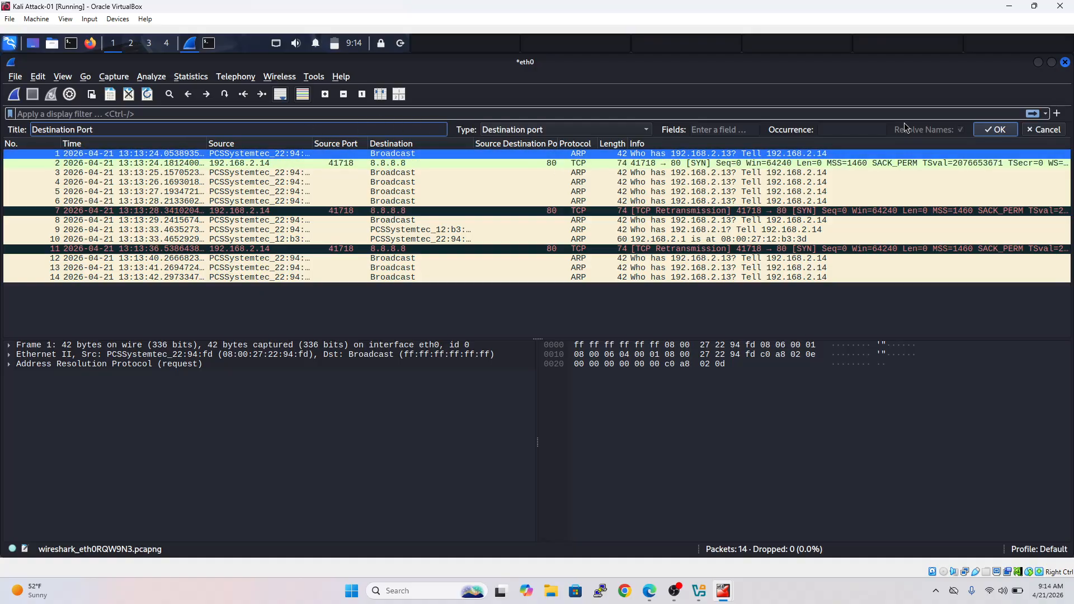
click(995, 130)
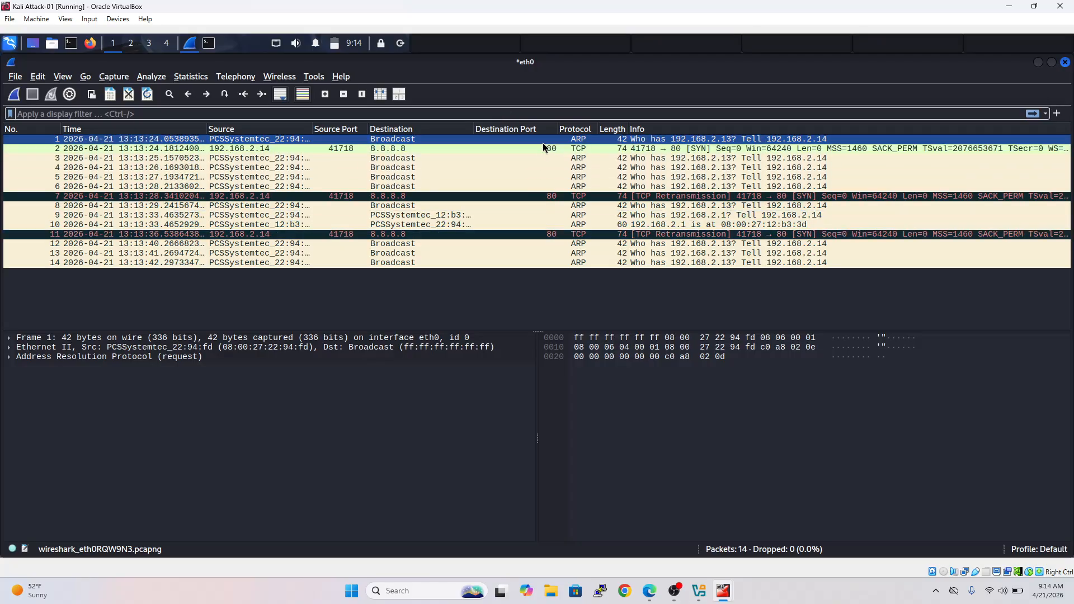
right_click(503, 130)
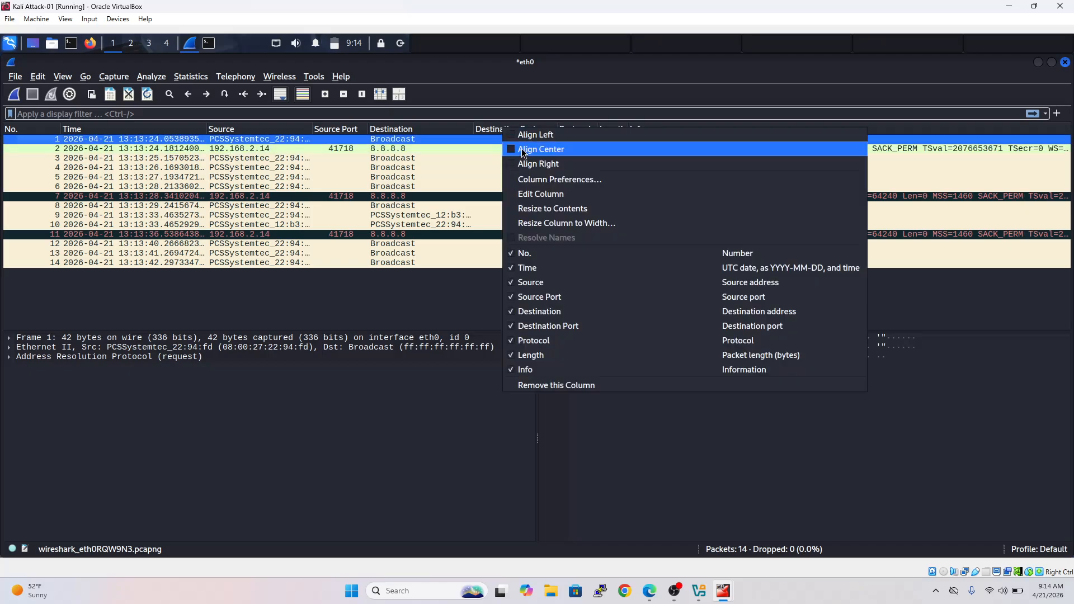
click(547, 149)
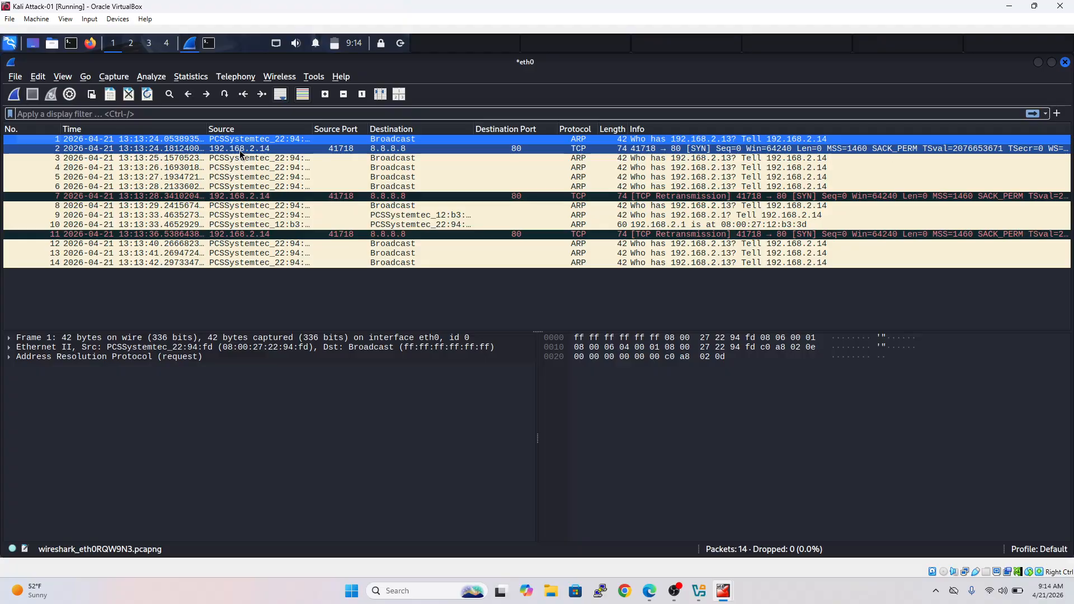
Open a new terminal, list the network interface addresses with ip a, and return to Wireshark
click(71, 43)
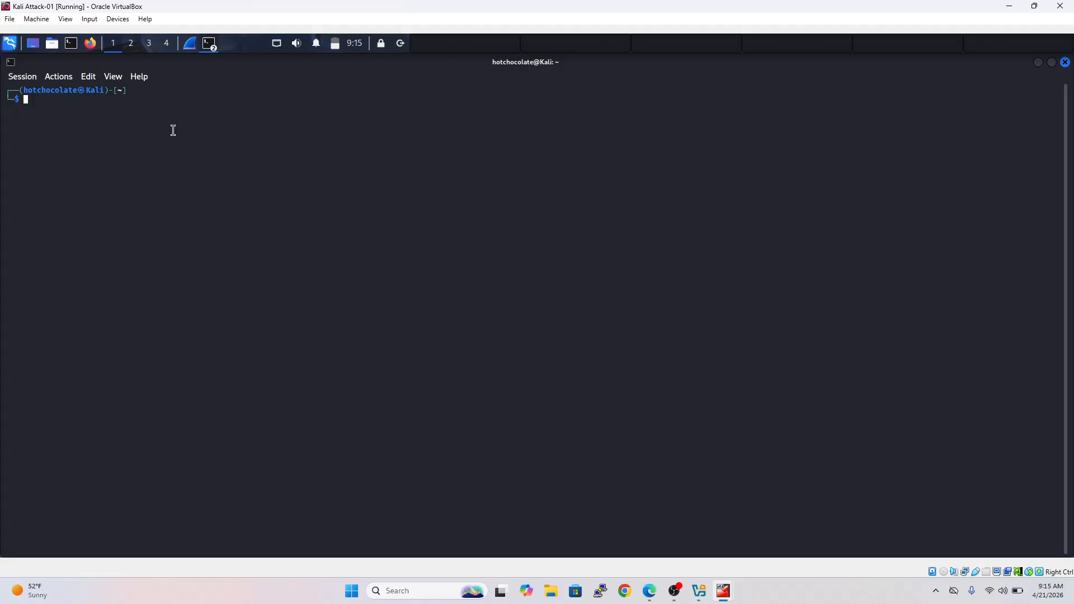
drag(172, 134, 178, 127)
text(ip a)
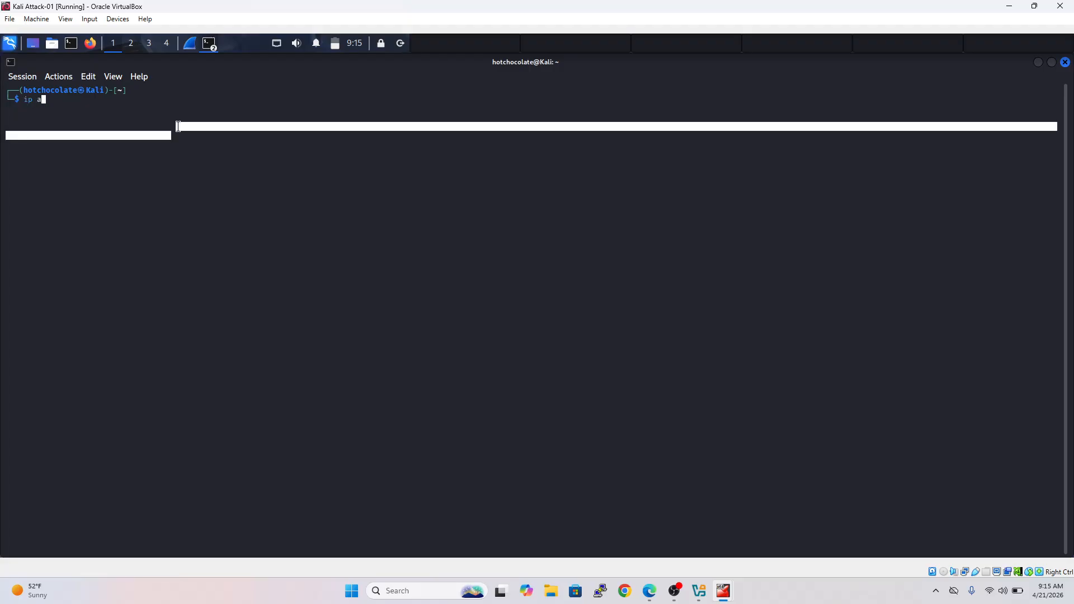
key(Return)
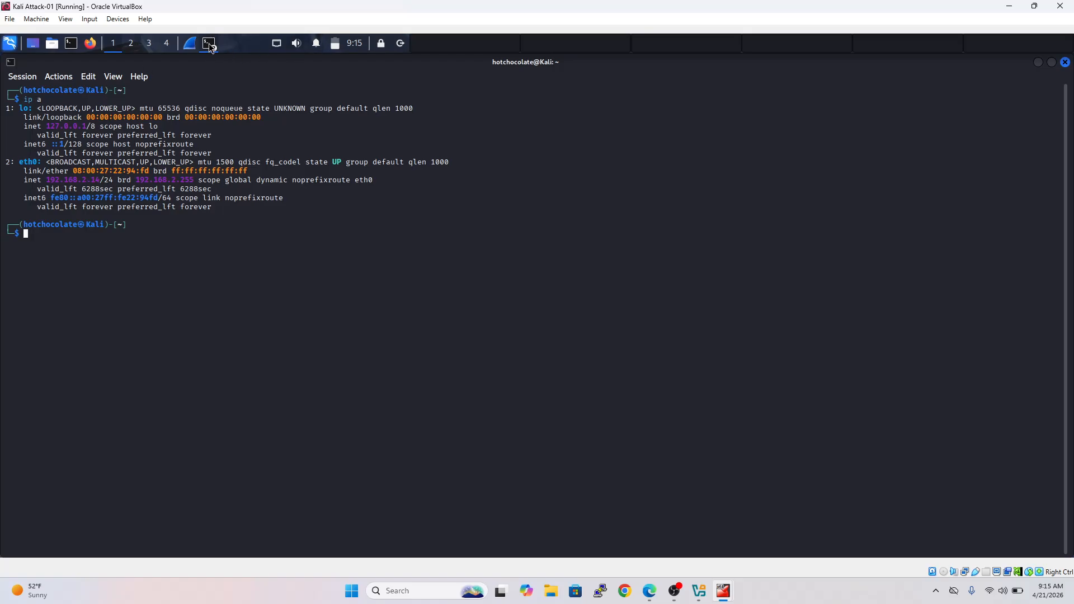
click(189, 43)
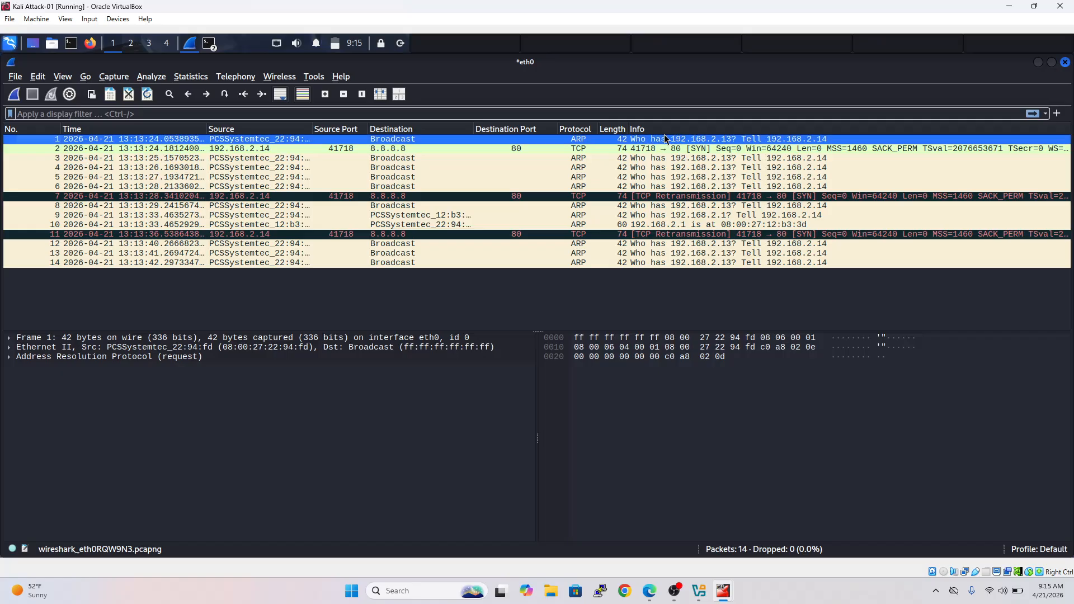
Try right and center alignment on the Info column, and set it back to left alignment
right_click(638, 131)
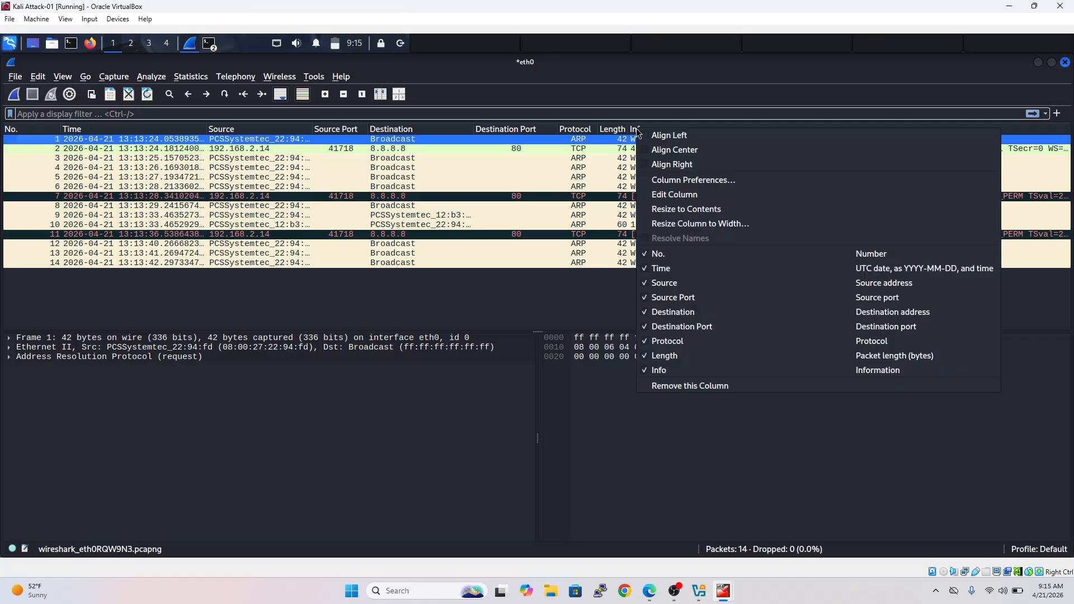
click(663, 165)
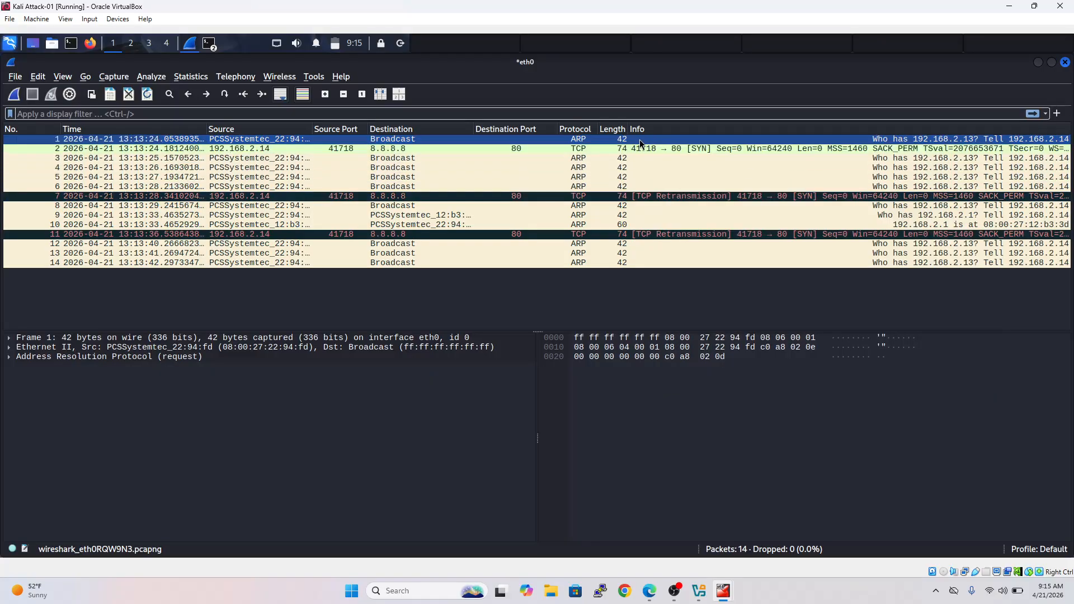
right_click(644, 133)
click(660, 148)
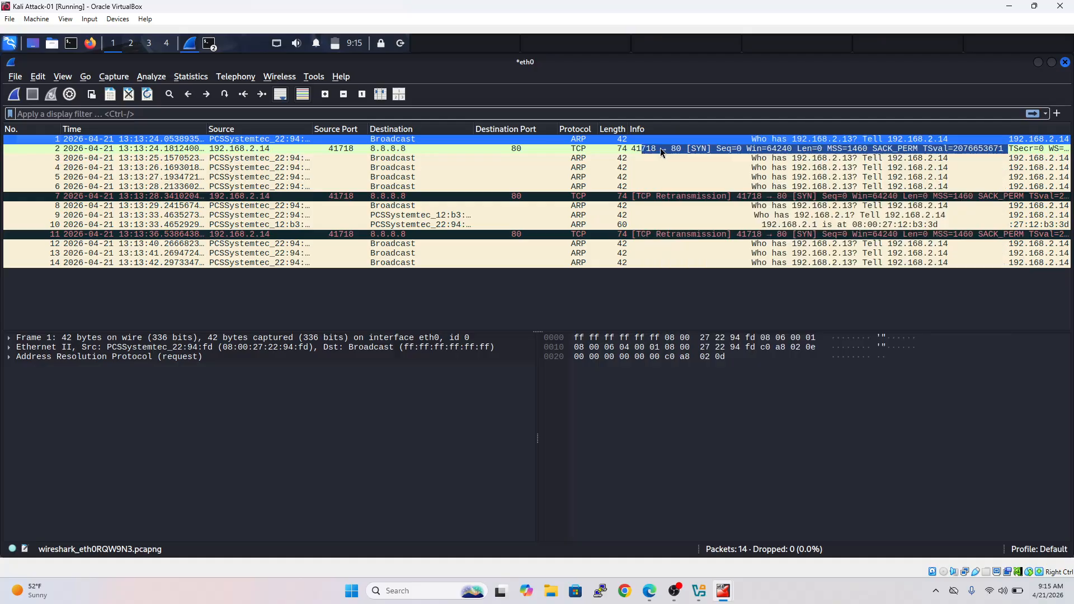
right_click(646, 133)
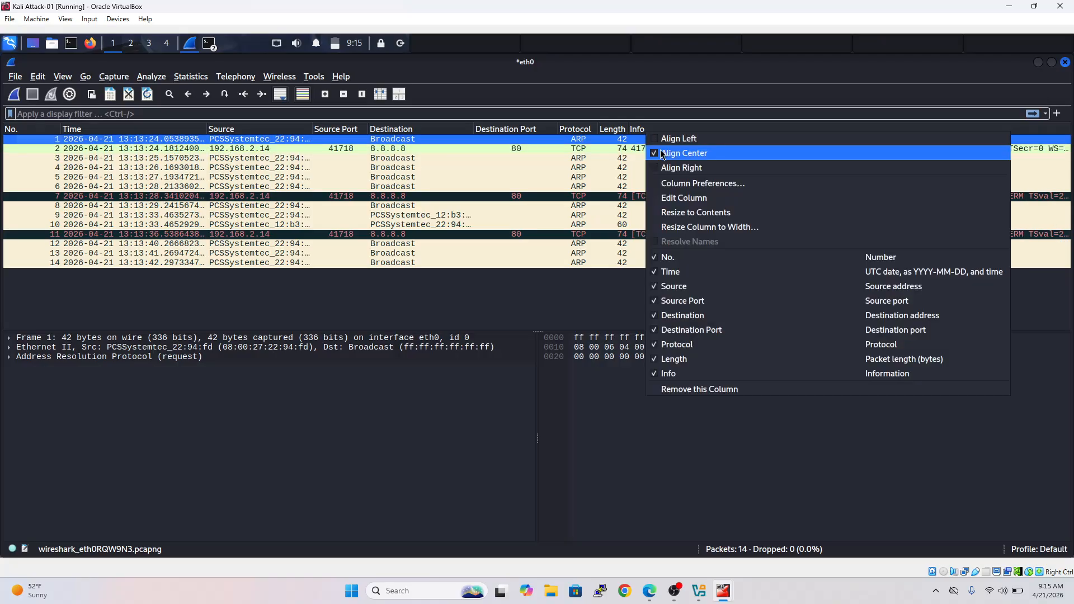
click(665, 141)
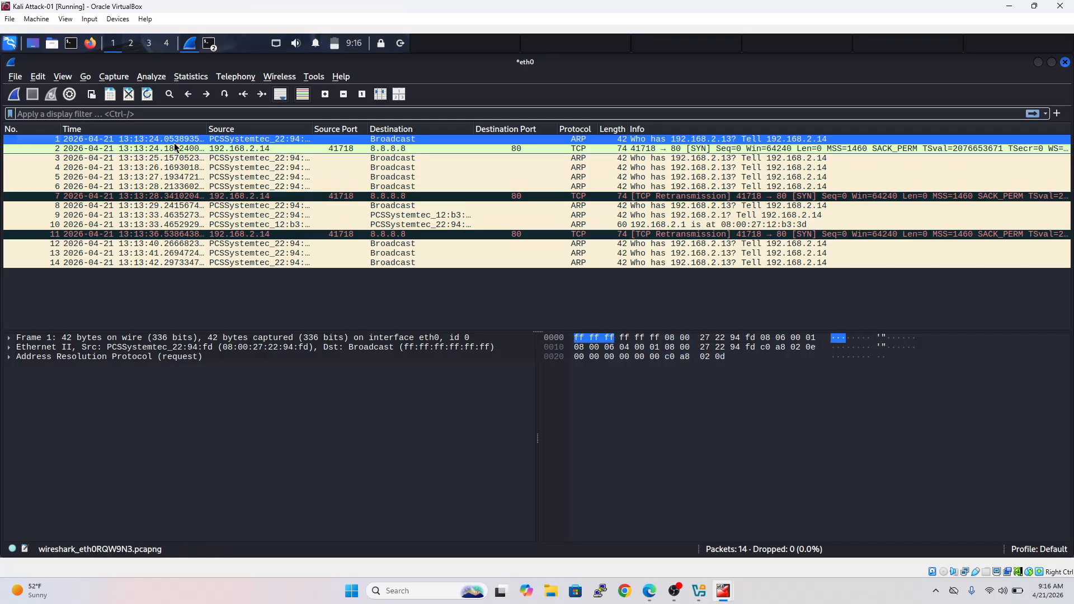
click(43, 77)
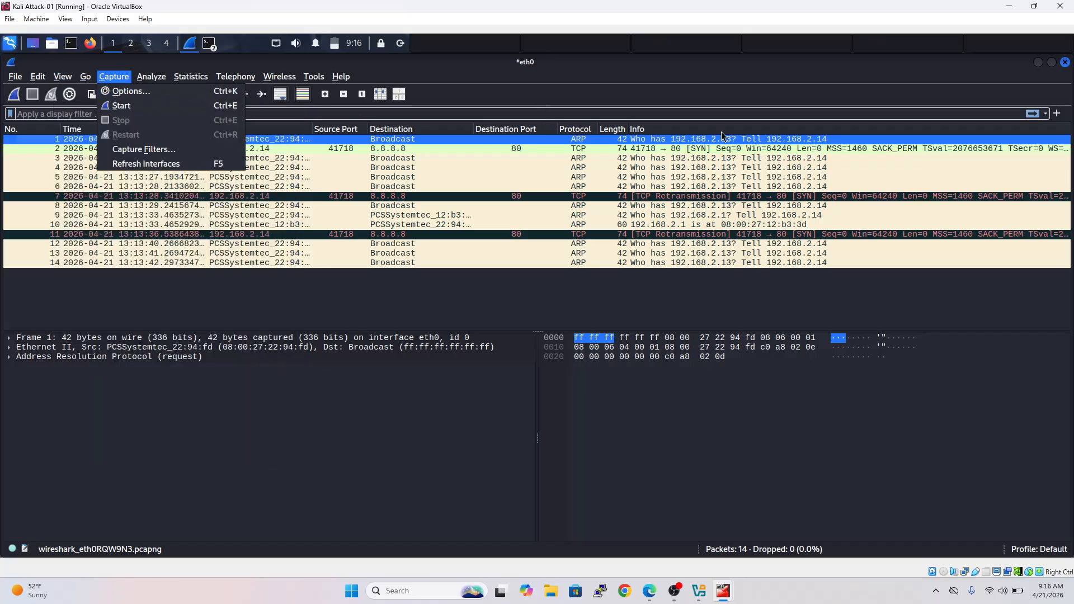
click(793, 130)
right_click(752, 119)
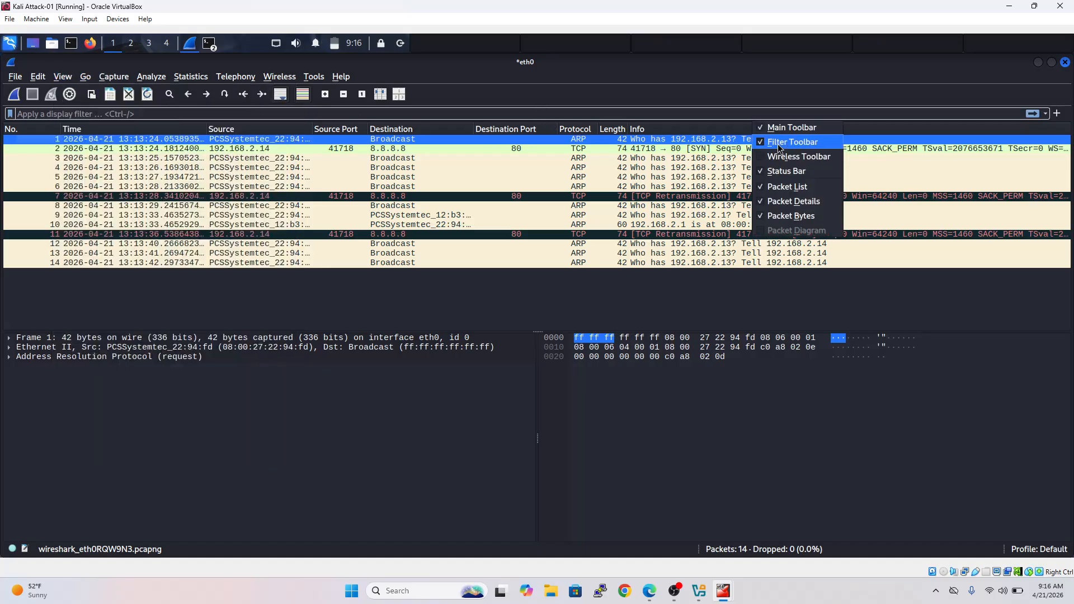
click(610, 128)
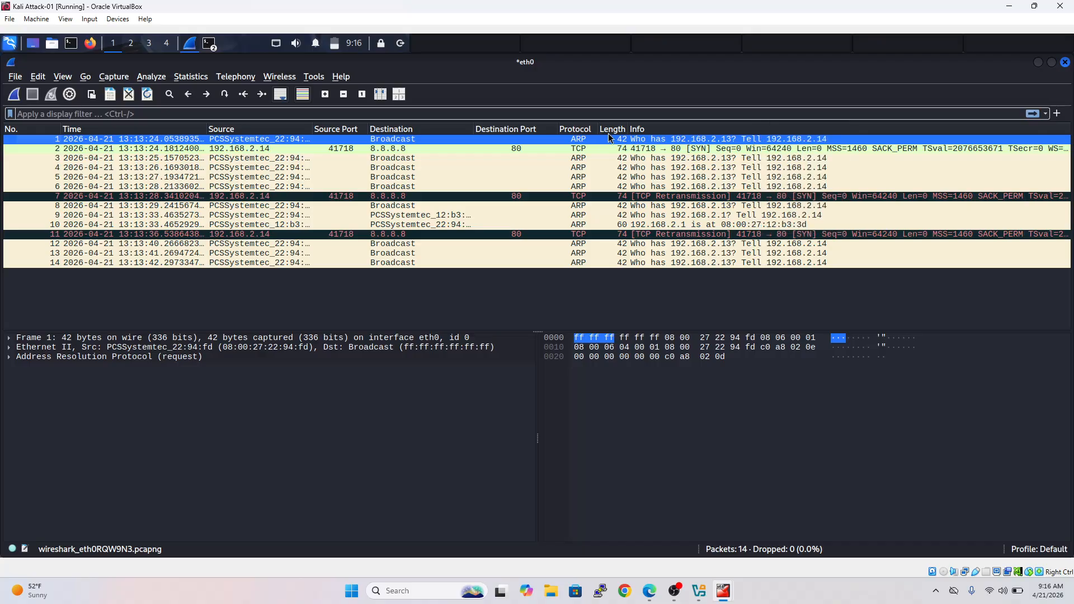
click(63, 77)
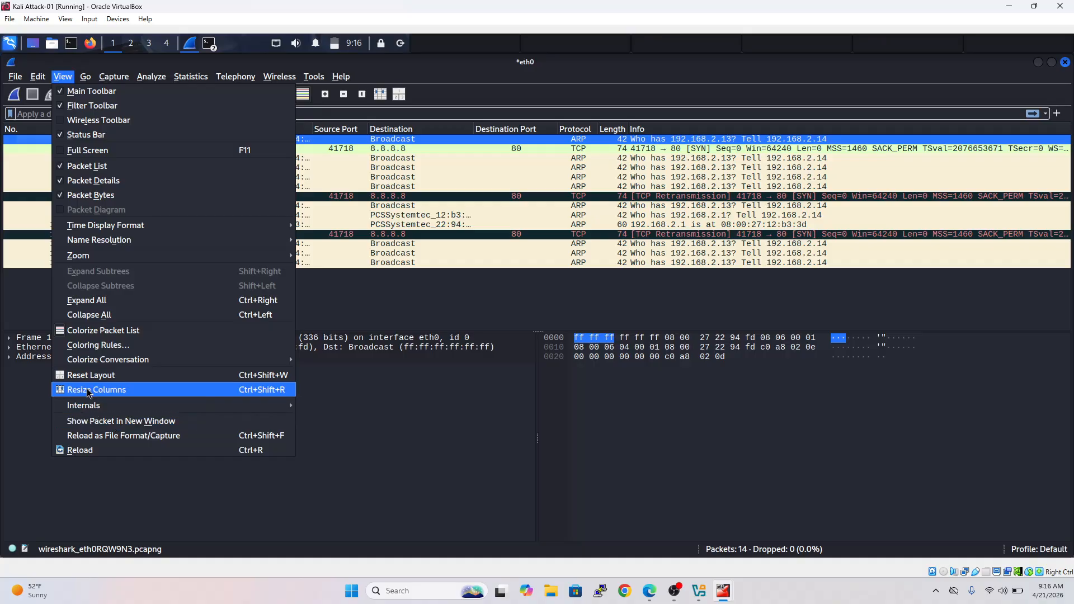
click(38, 76)
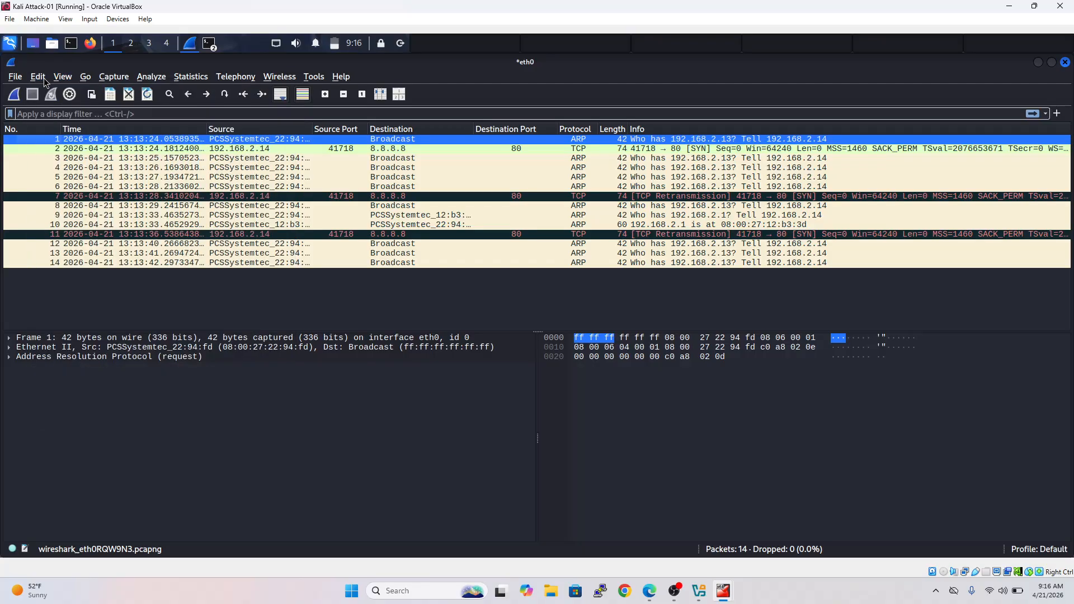
View the pane arrangement and packet list options in the Layout preferences, and close them without changes
click(37, 76)
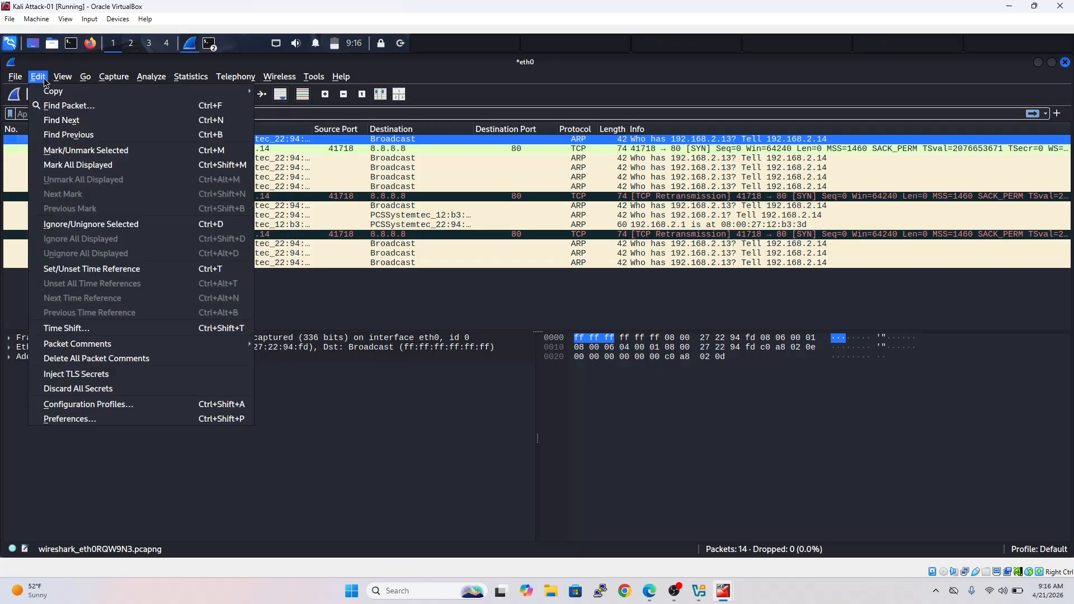
click(84, 416)
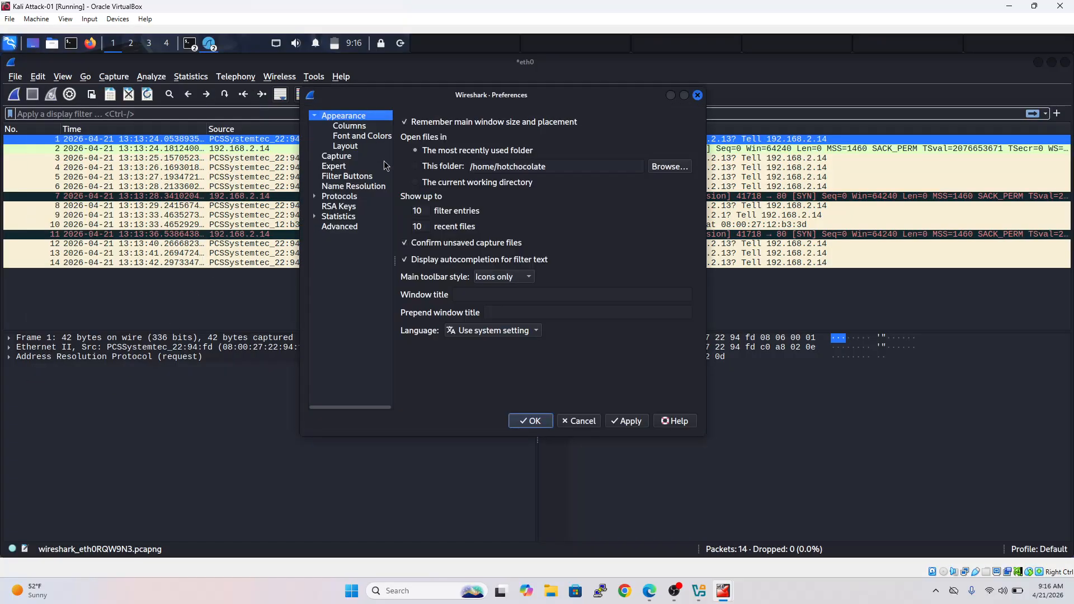
click(345, 147)
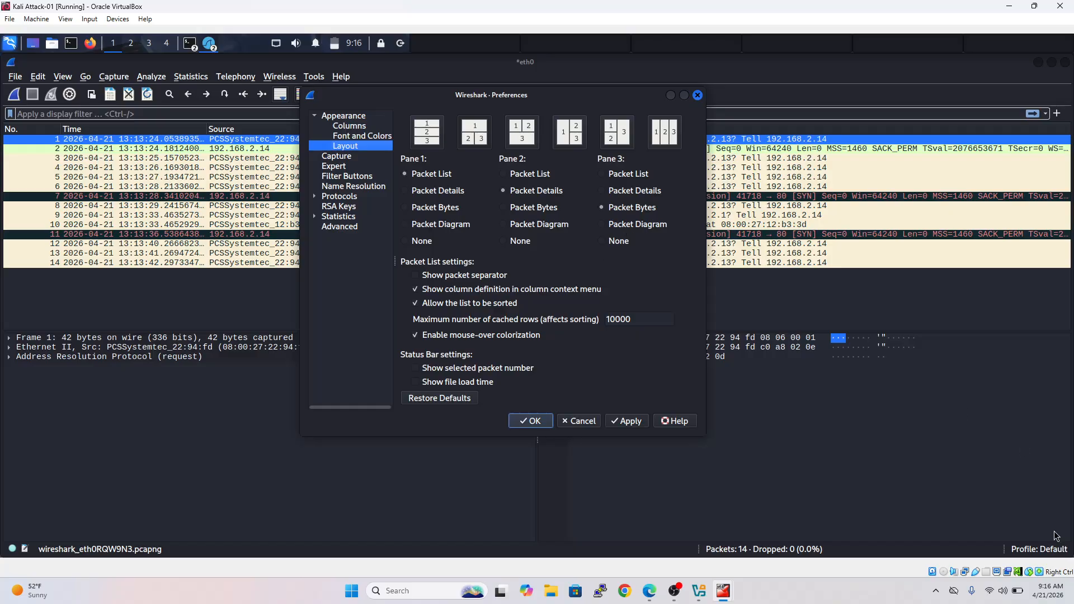
click(577, 424)
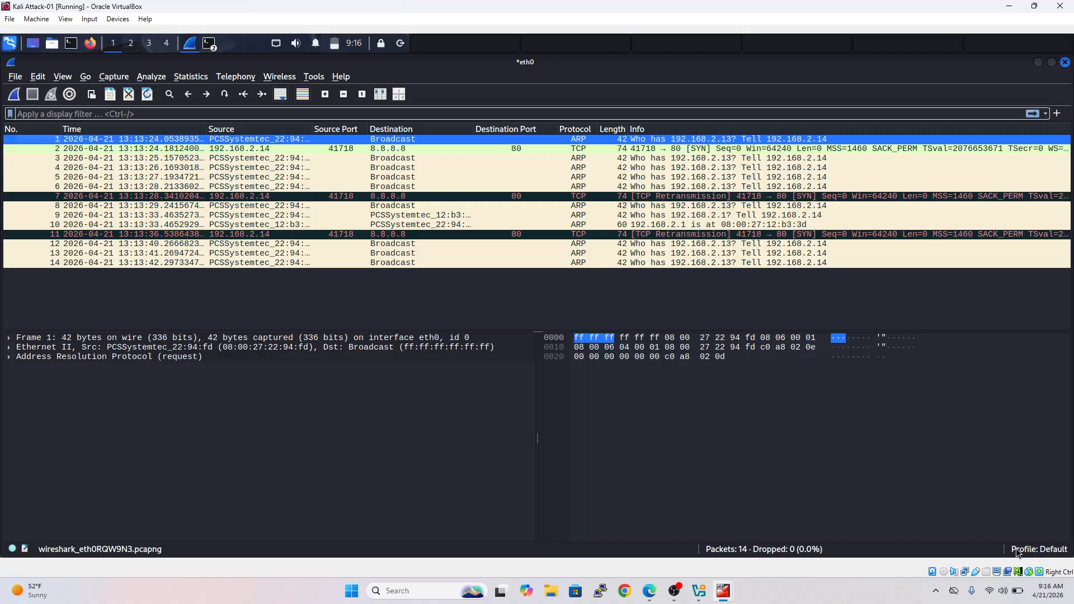
Create a new configuration profile named LatinCyber and make it the active profile
click(1046, 549)
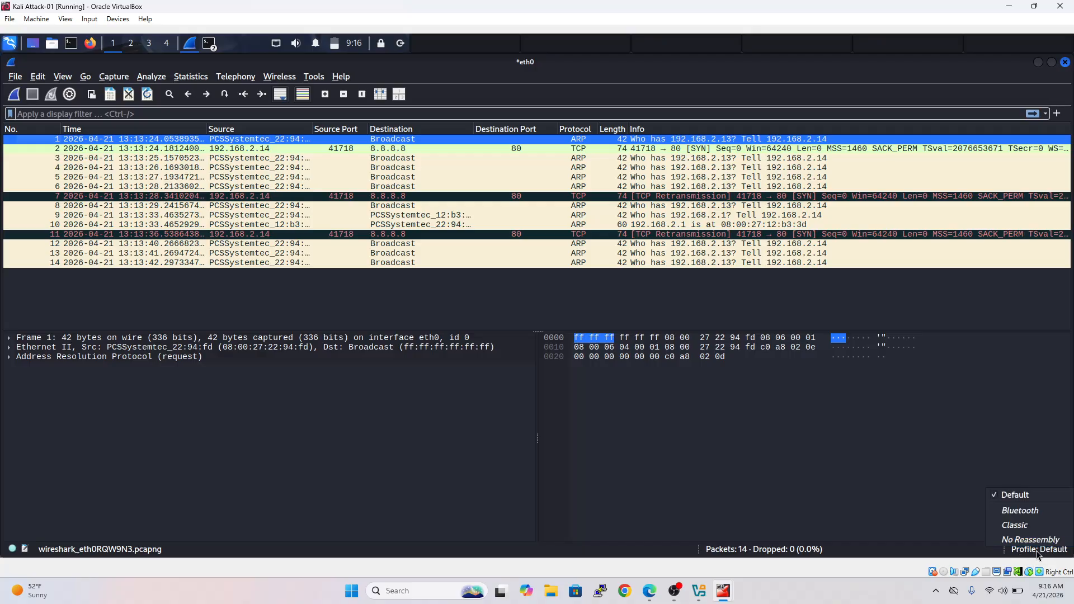
right_click(1036, 551)
right_click(1036, 551)
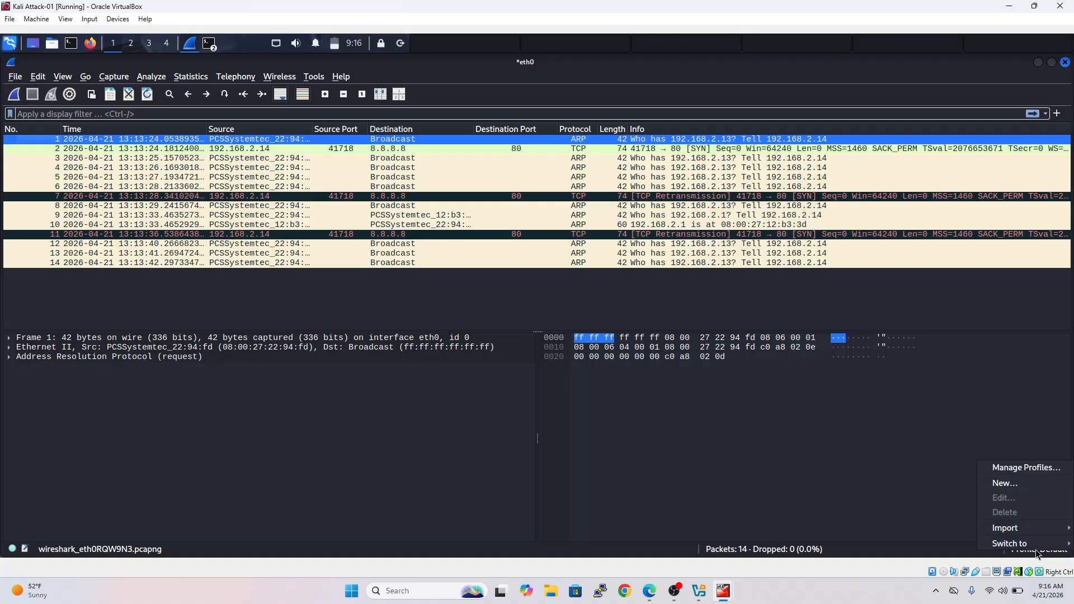
click(1007, 483)
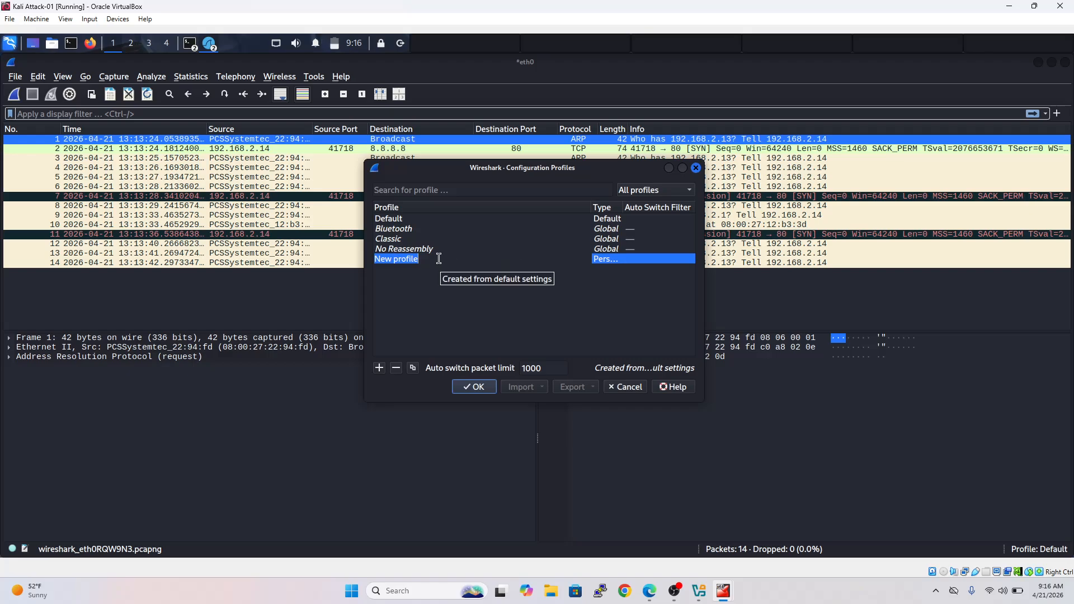
key(BackSpace)
text(A)
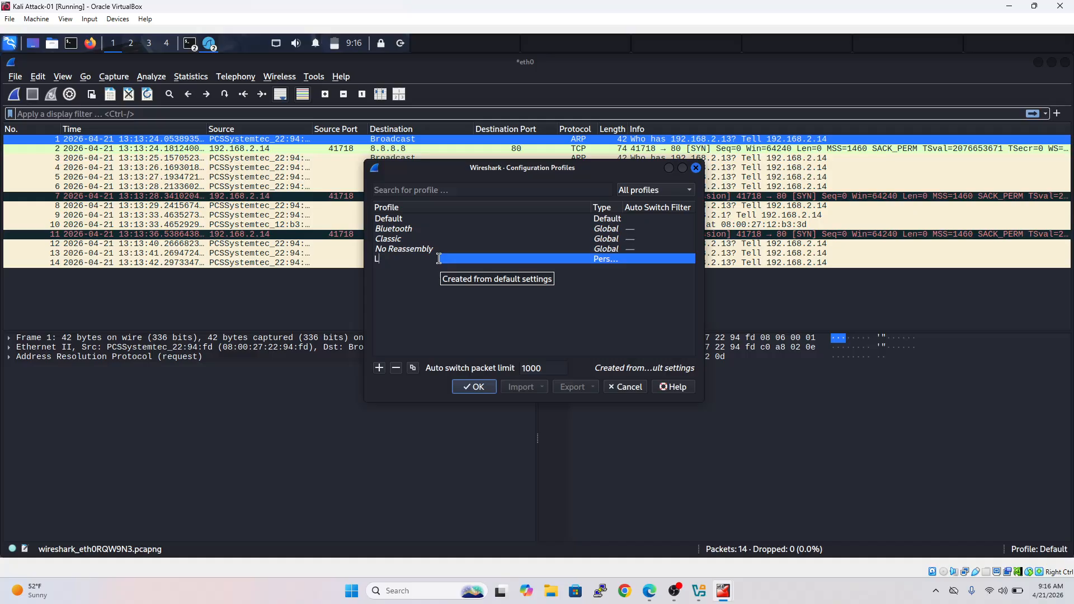
text(atinCyber)
key(Return)
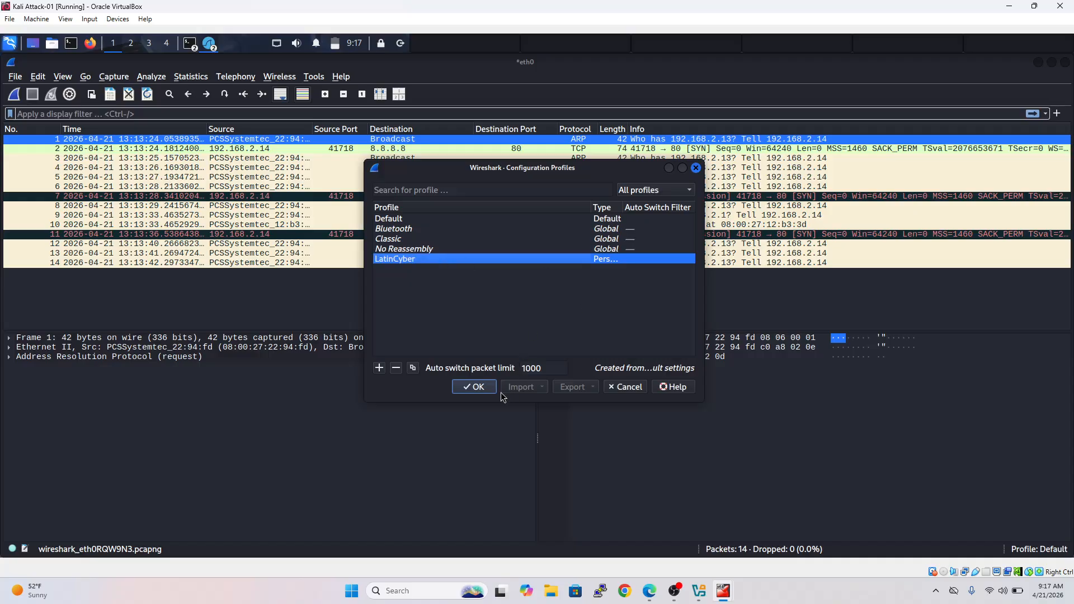
click(476, 387)
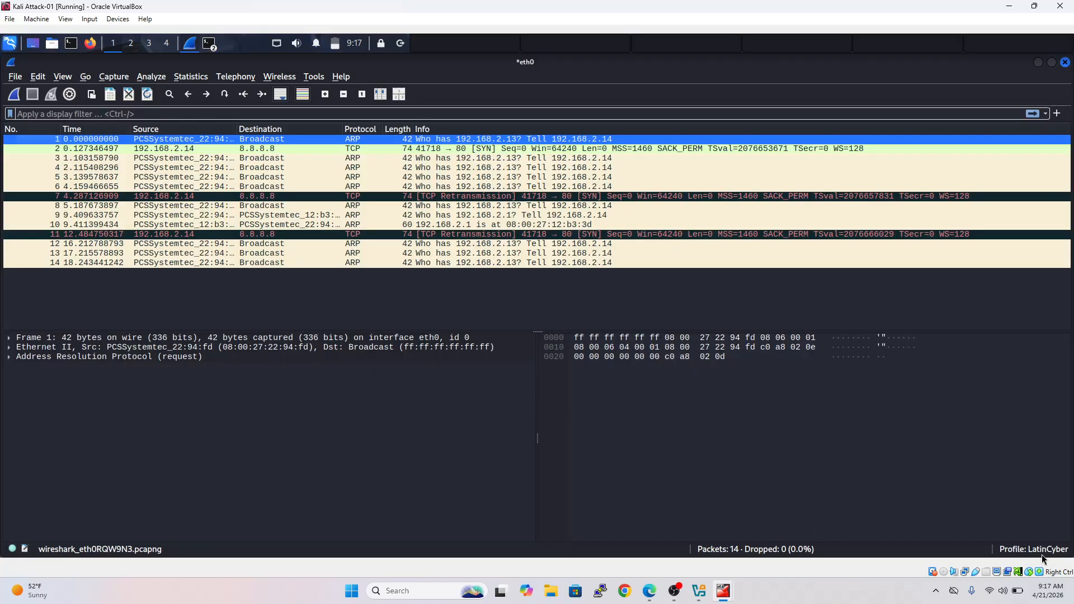
Set Pane 3 to Packet Diagram in the Layout preferences and apply the change
click(39, 78)
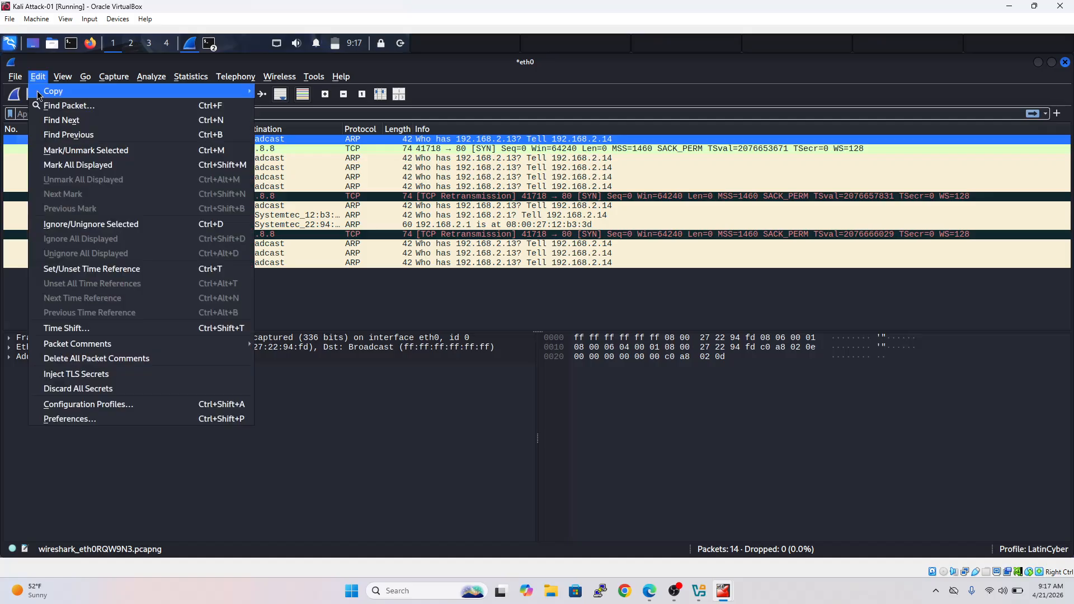
click(75, 417)
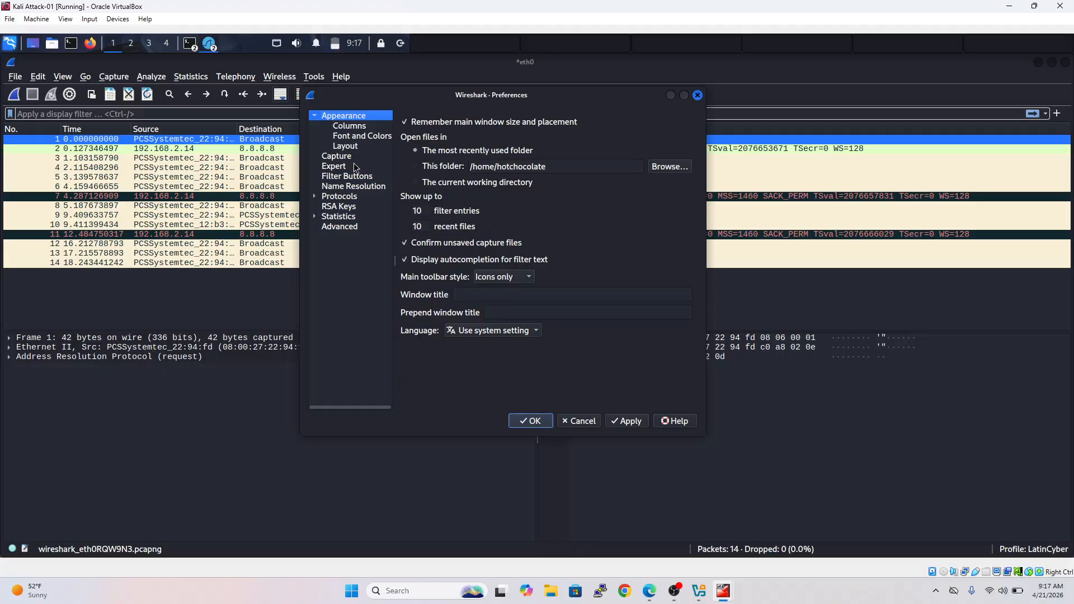
click(357, 147)
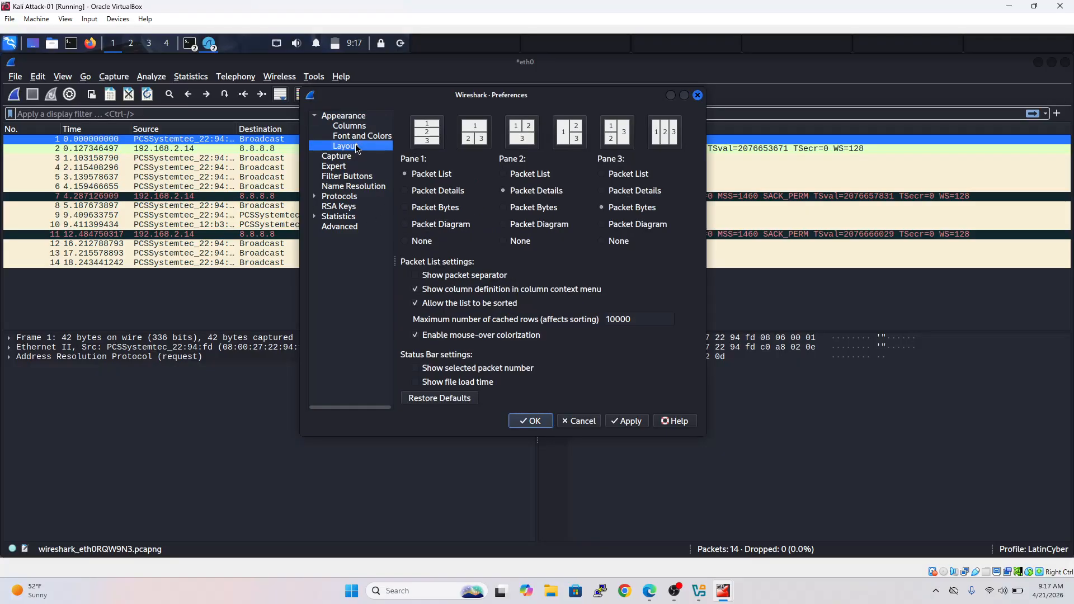
click(623, 230)
click(620, 421)
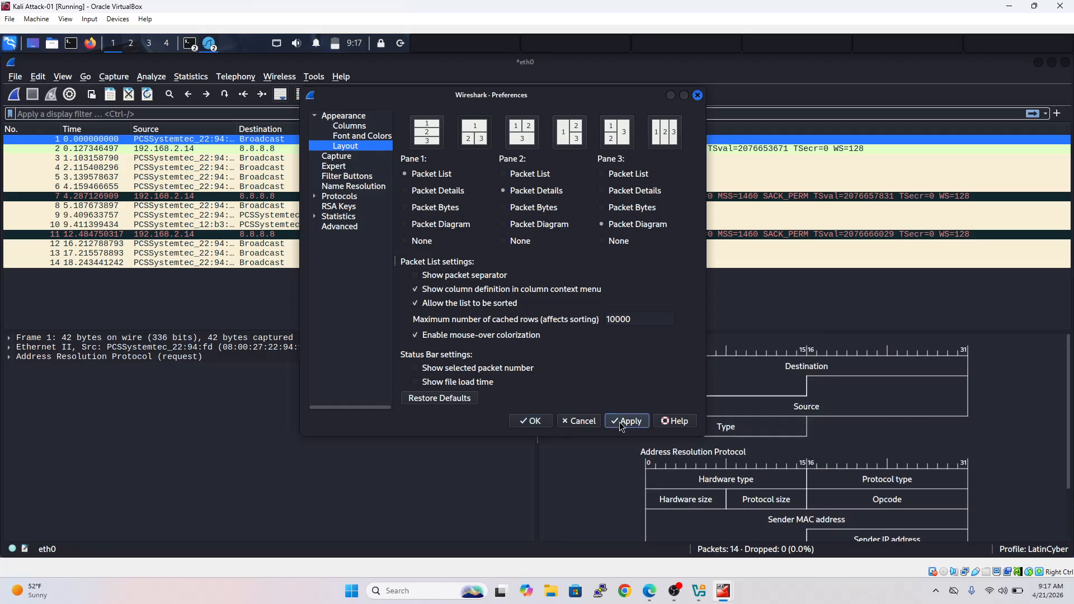
click(528, 421)
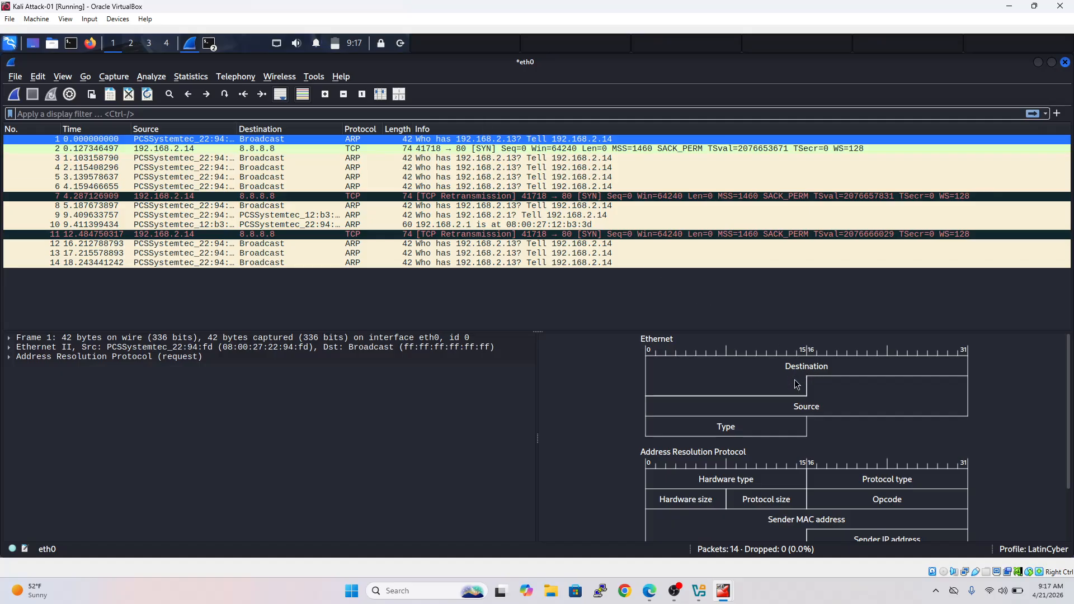
Turn on the display of field values in the packet diagram
mouse_move(758, 390)
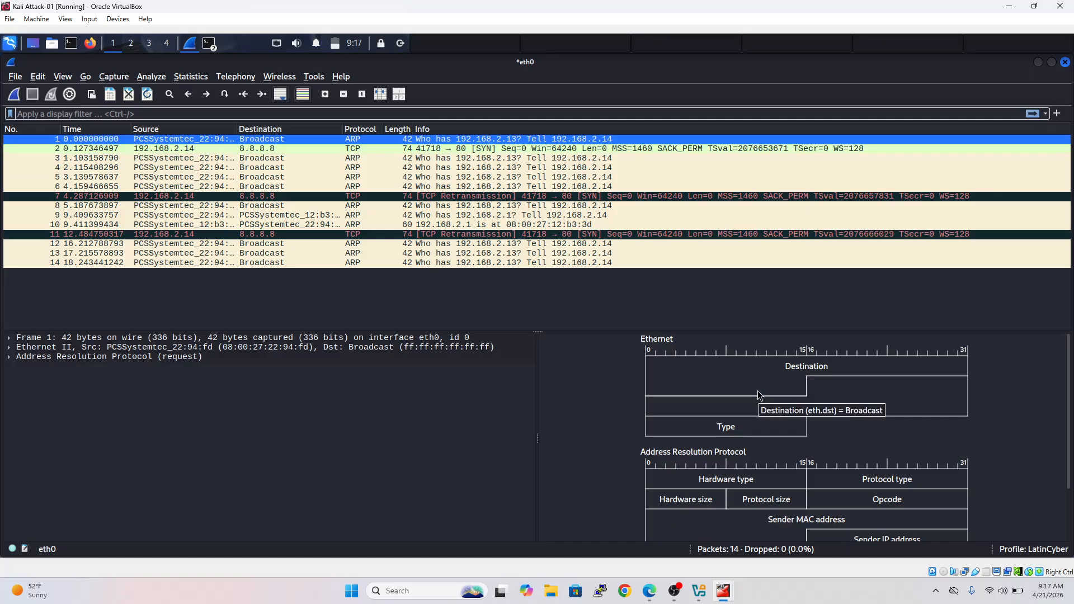
right_click(810, 367)
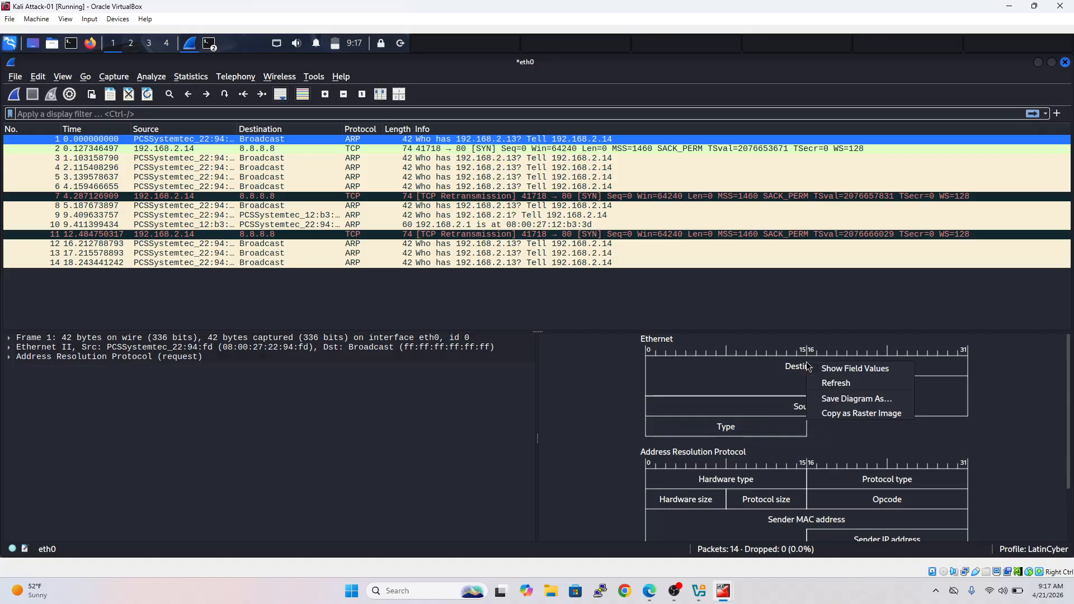
click(857, 368)
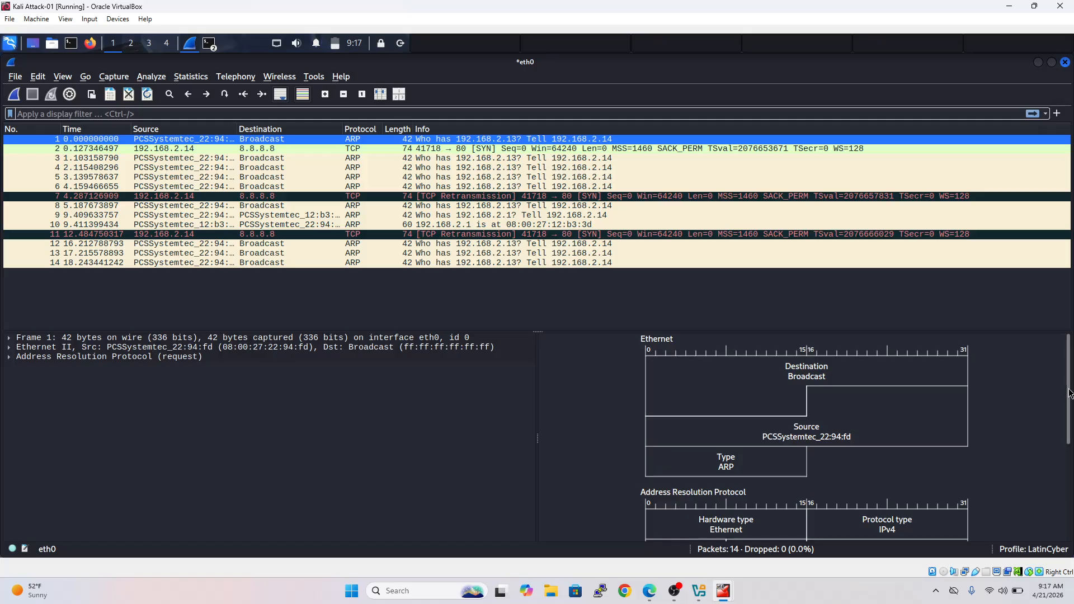
Inspect the Address Resolution Protocol section of the packet diagram, selecting its Target IP address and Sender MAC address fields
drag(1069, 389, 1069, 455)
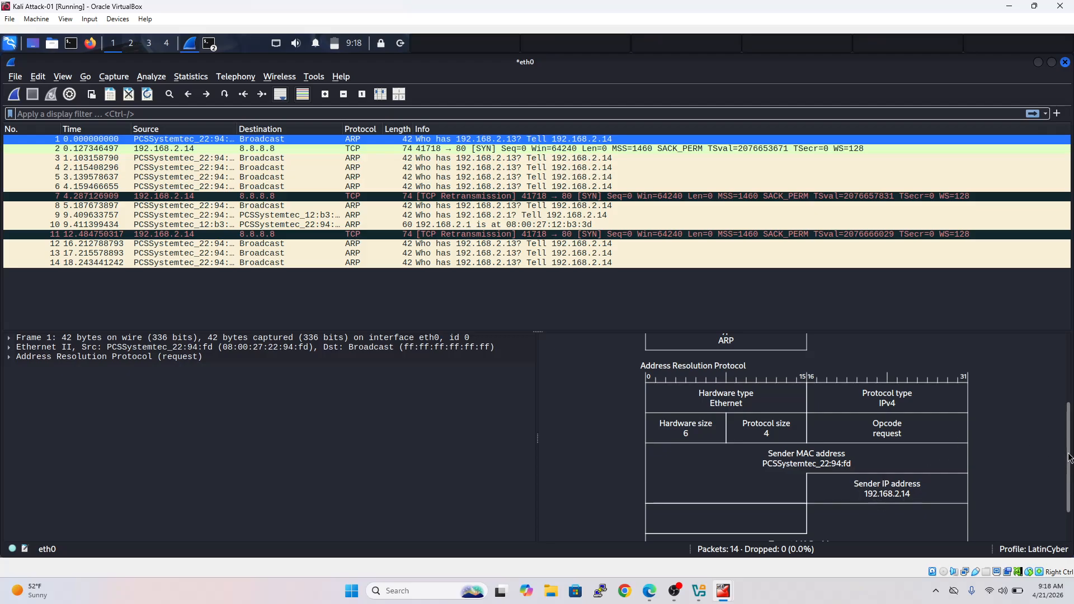
scroll(1033, 460, down, 2)
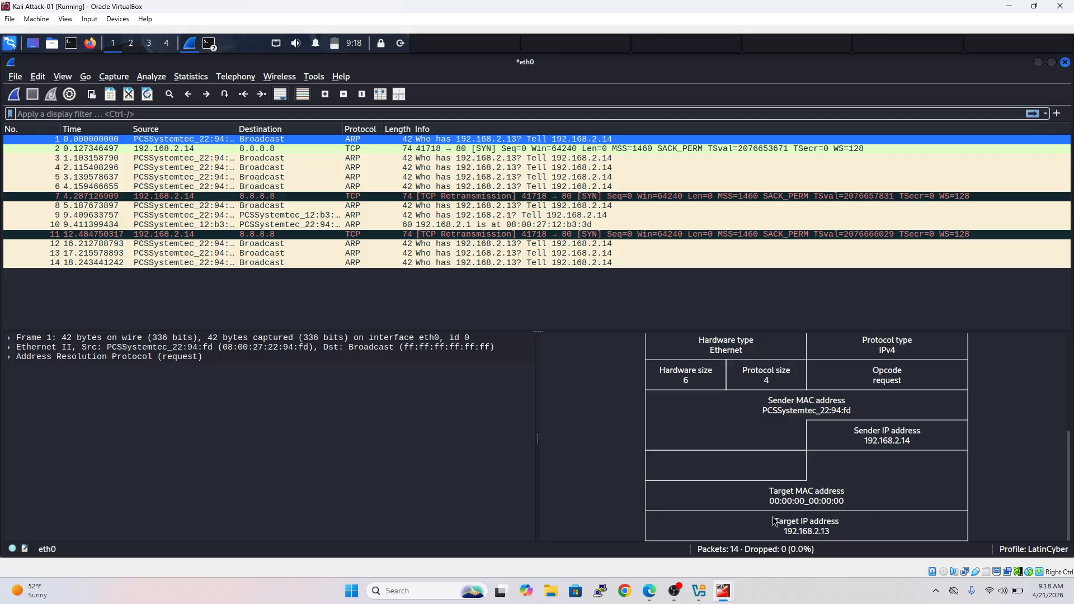
click(826, 524)
click(712, 444)
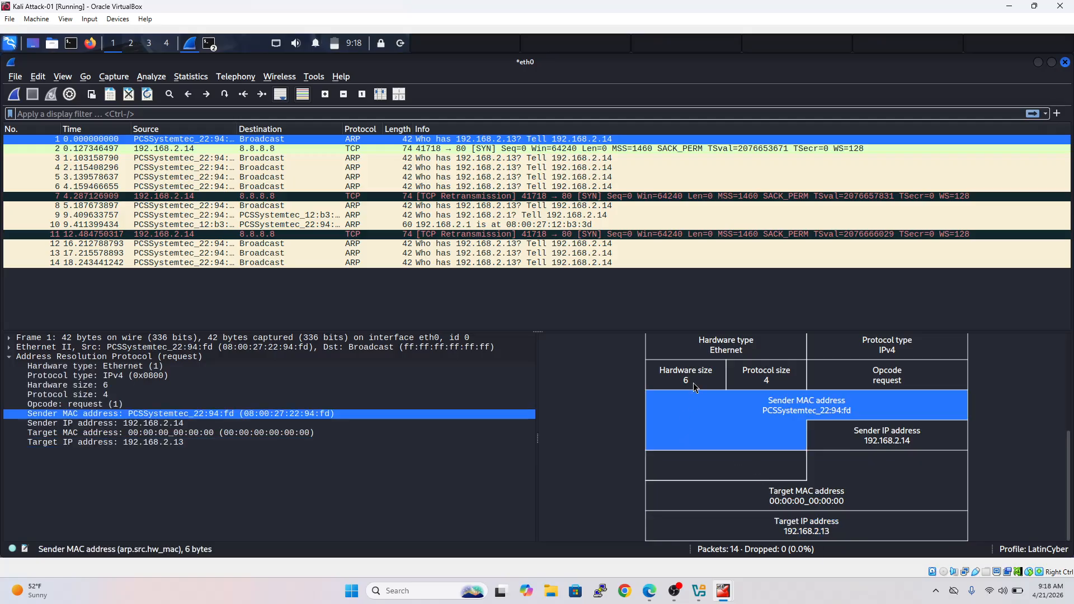